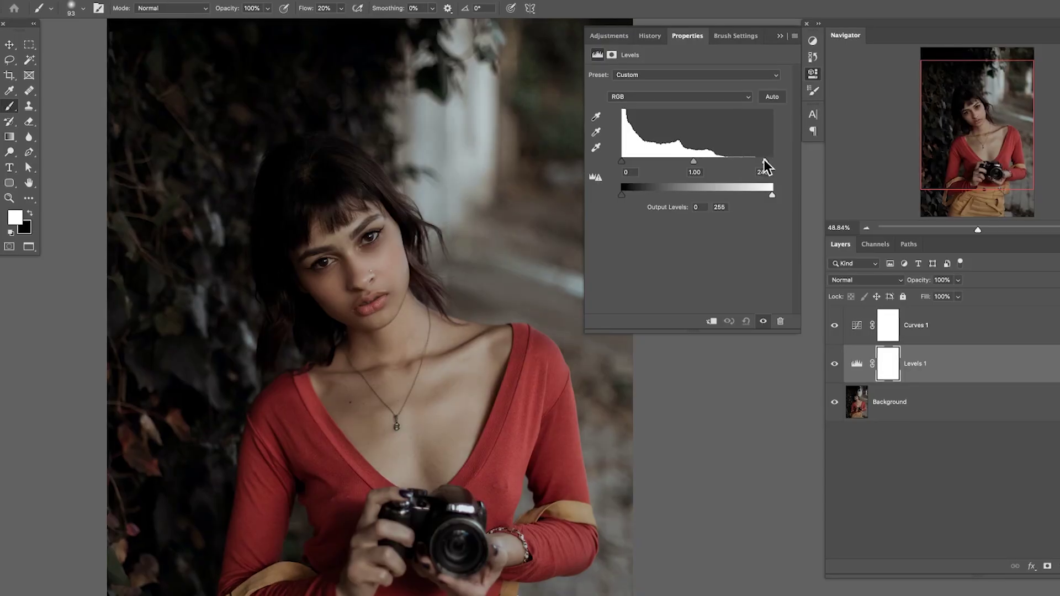
# Step: Try changing the Levels input highlights, and reshape the Red channel curve with a point at input 163, output 177
pyautogui.moveTo(763, 160); pyautogui.dragTo(685, 161)
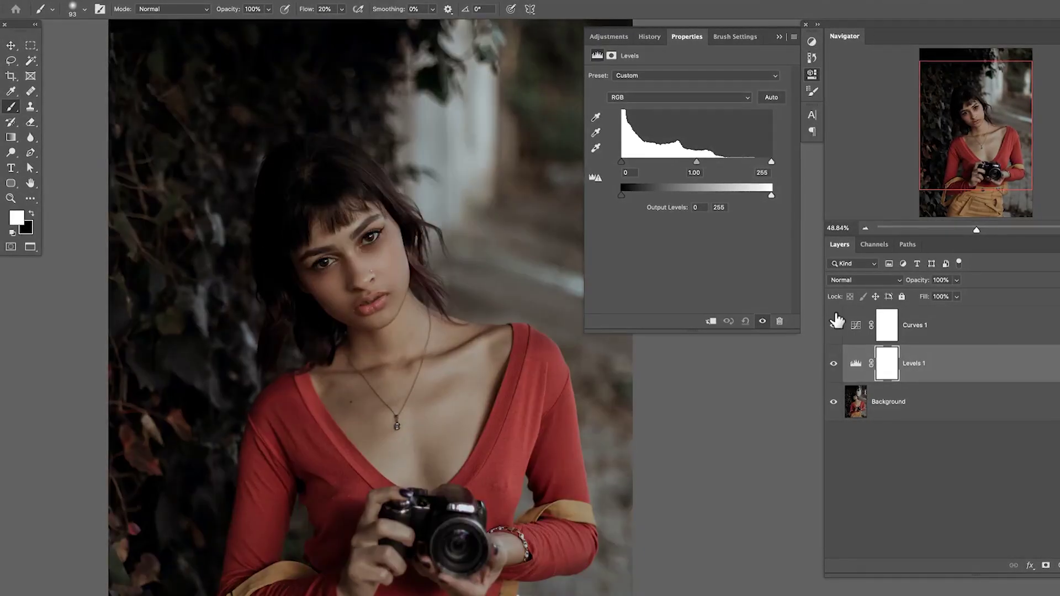
pyautogui.click(855, 325)
pyautogui.moveTo(772, 262); pyautogui.dragTo(698, 248)
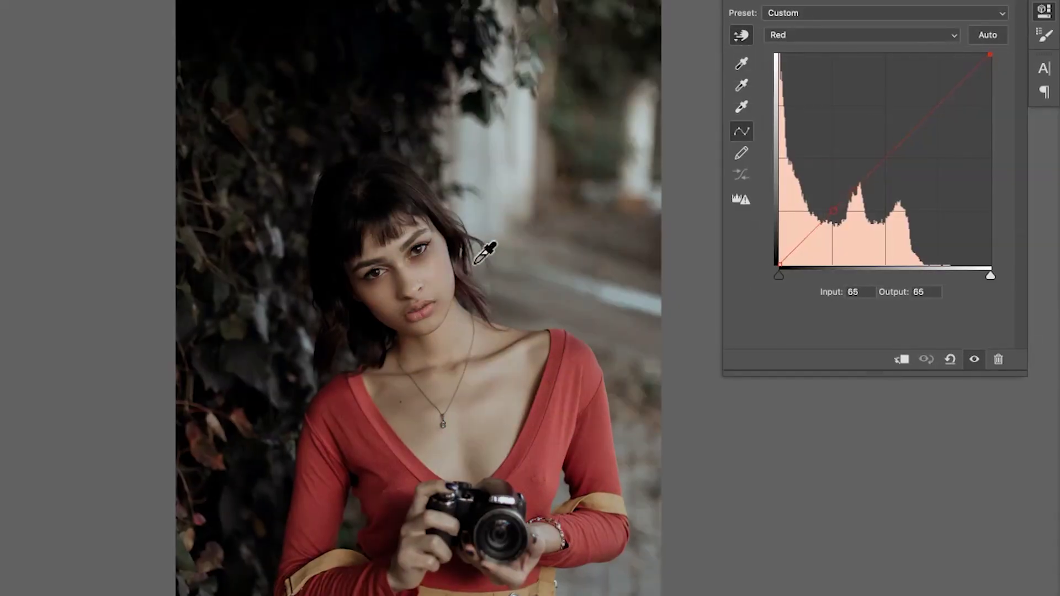
pyautogui.moveTo(444, 273); pyautogui.dragTo(440, 244)
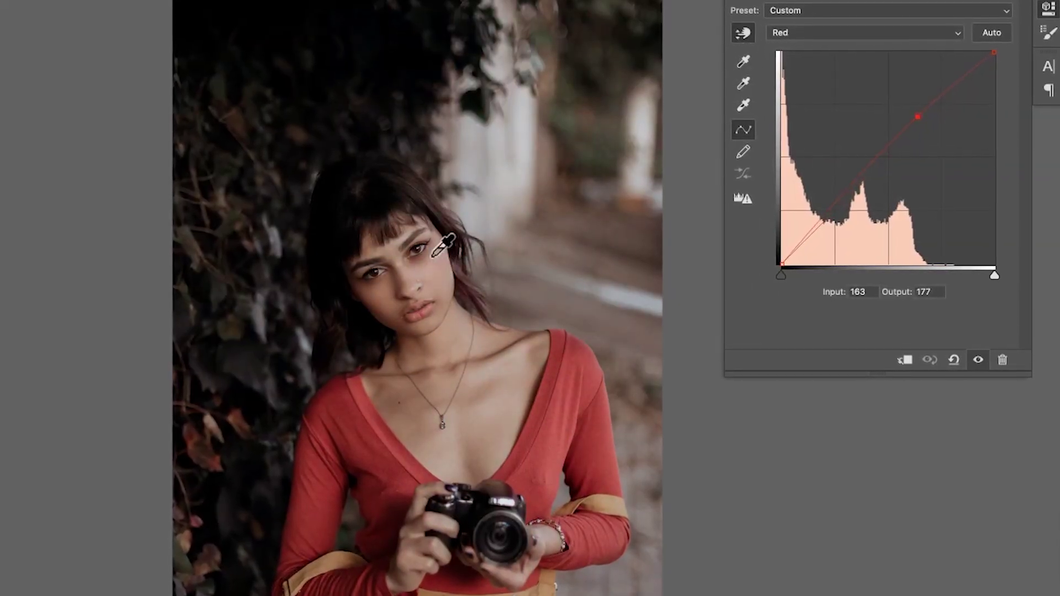
pyautogui.moveTo(624, 139); pyautogui.dragTo(620, 132)
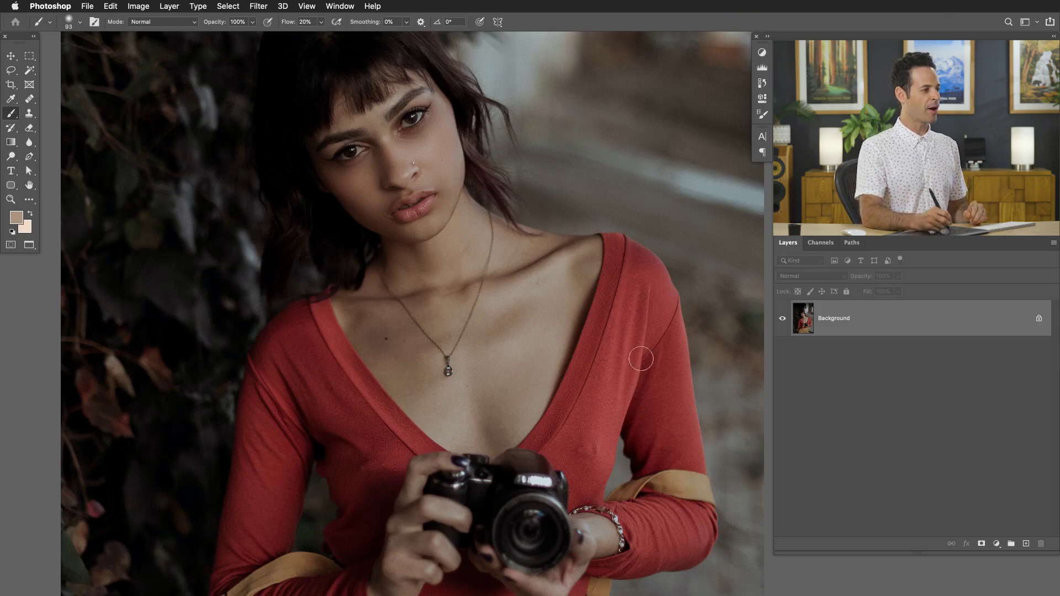
# Step: Add a Levels adjustment layer above the Background with the default name, Normal mode and 100% opacity
pyautogui.click(169, 7)
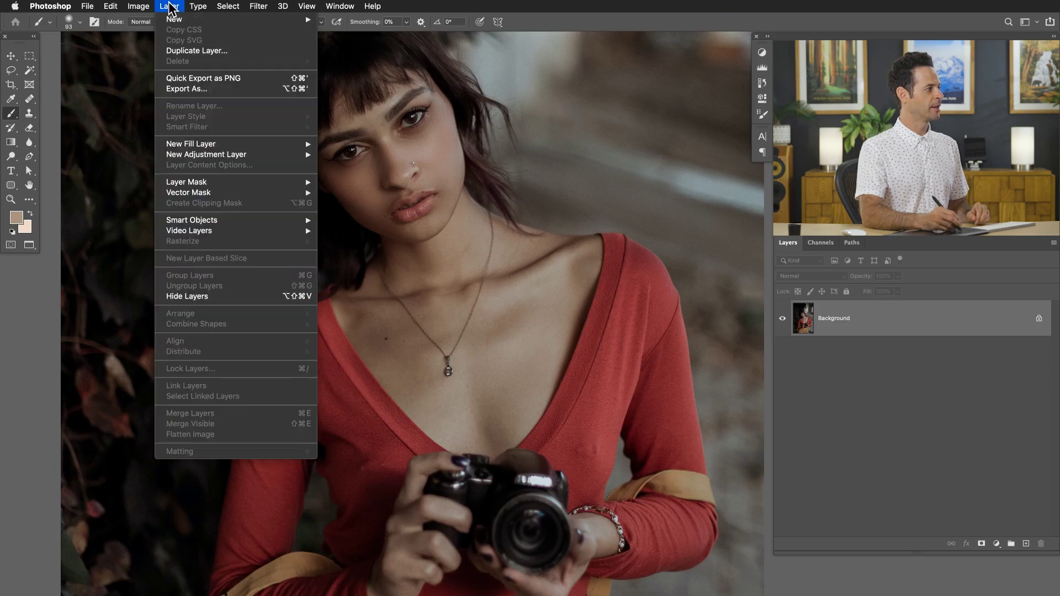
pyautogui.moveTo(202, 155)
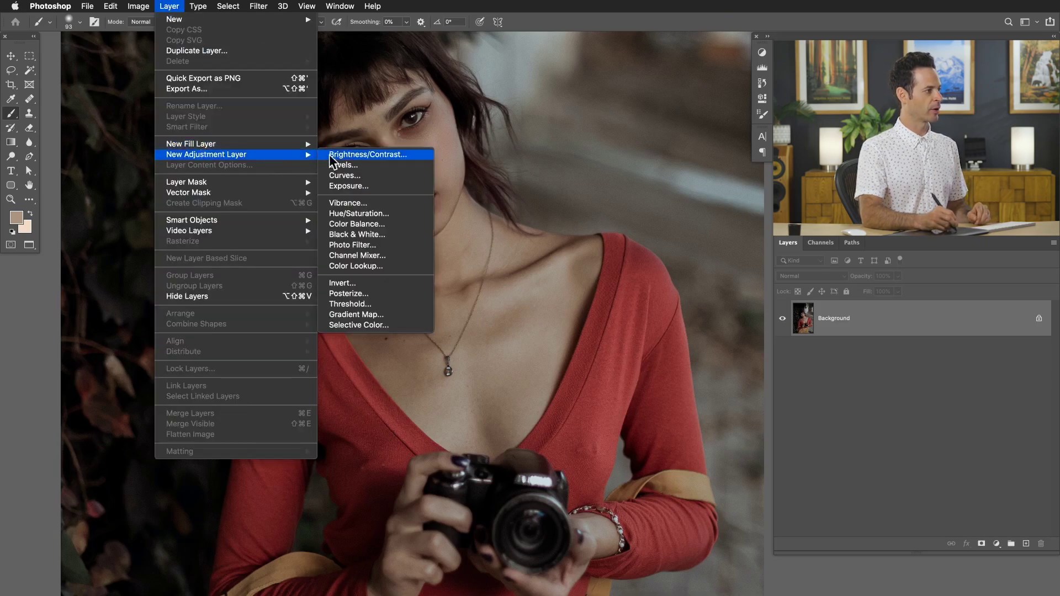
pyautogui.click(342, 165)
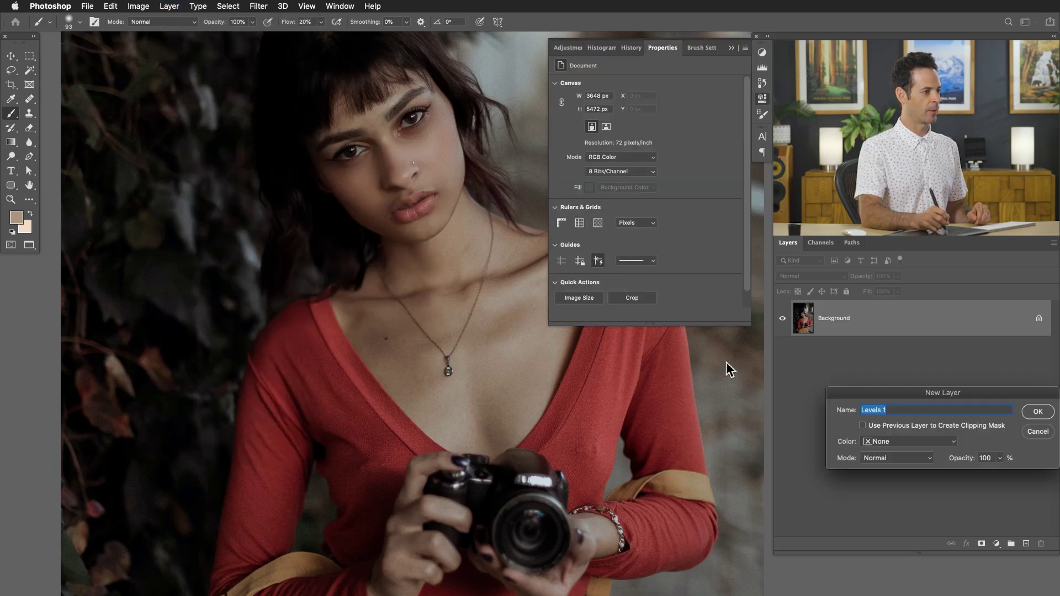
pyautogui.click(1038, 412)
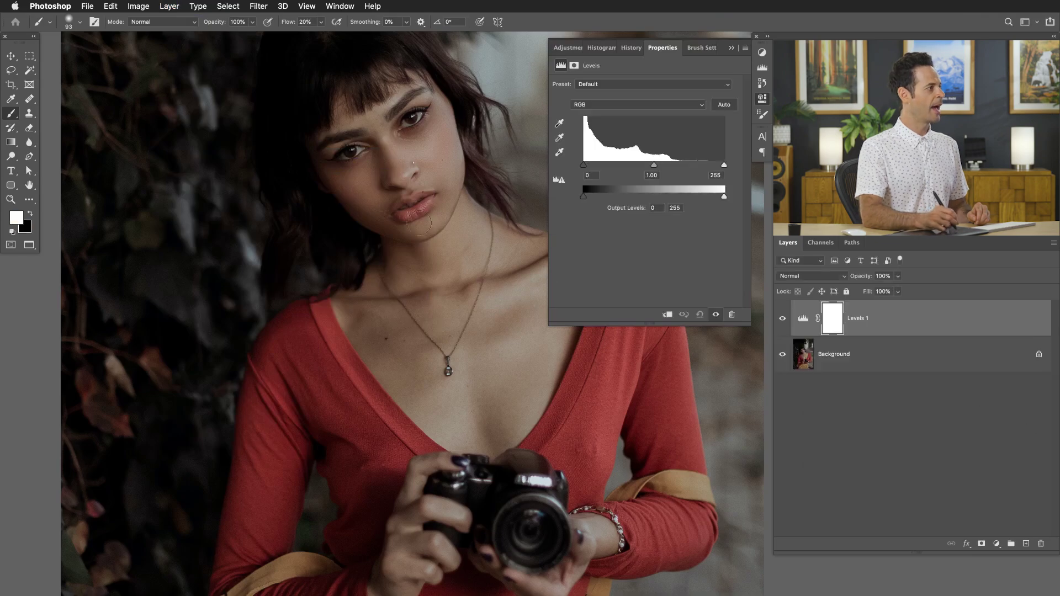
# Step: Add a Curves adjustment layer above Levels 1, keeping the default name, Normal mode and 100% opacity
pyautogui.click(170, 8)
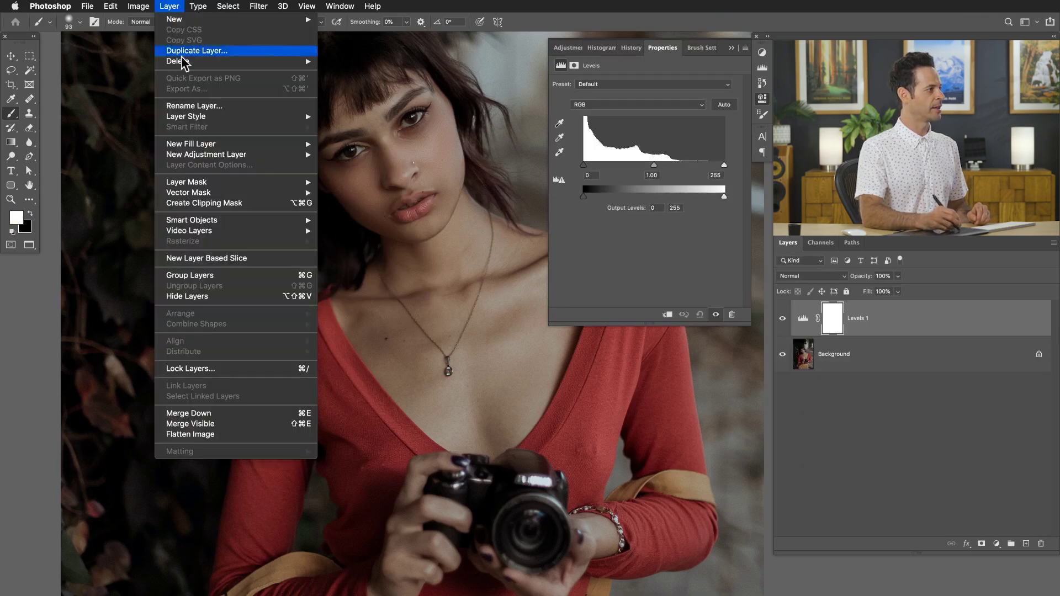
pyautogui.moveTo(310, 162)
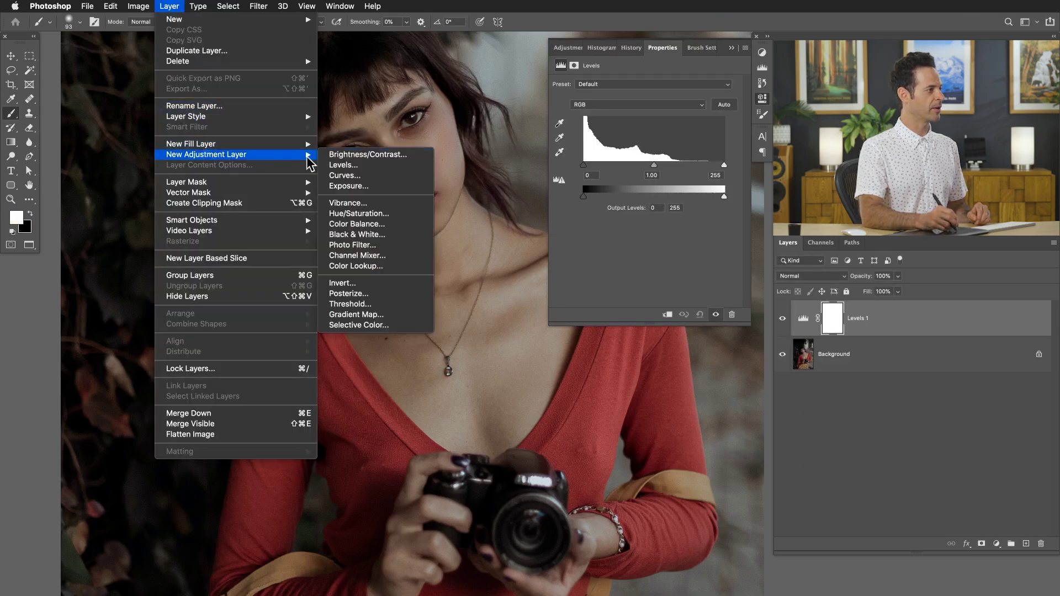
pyautogui.click(355, 175)
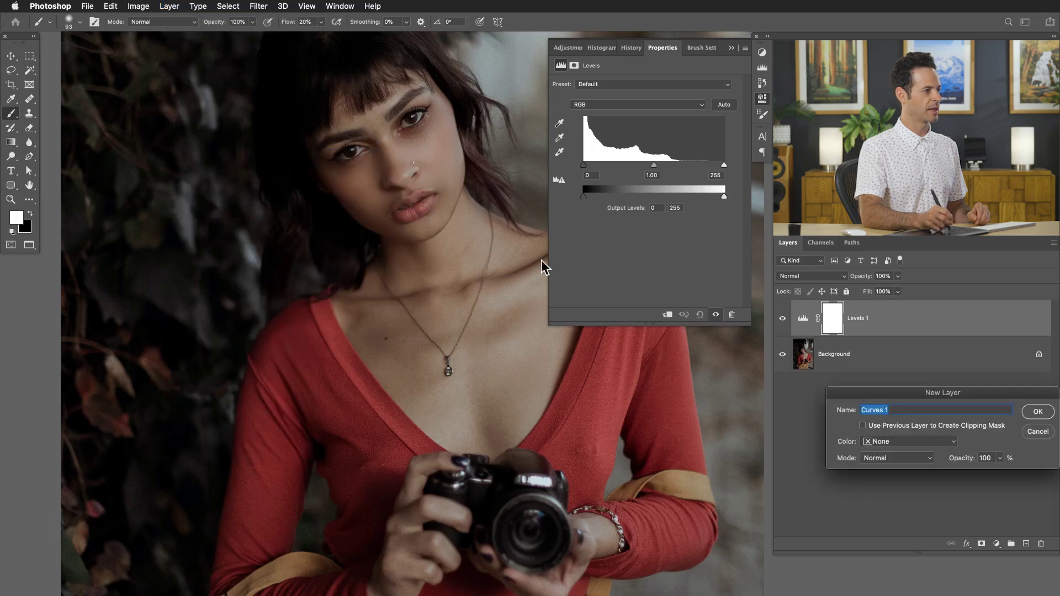
pyautogui.click(1037, 410)
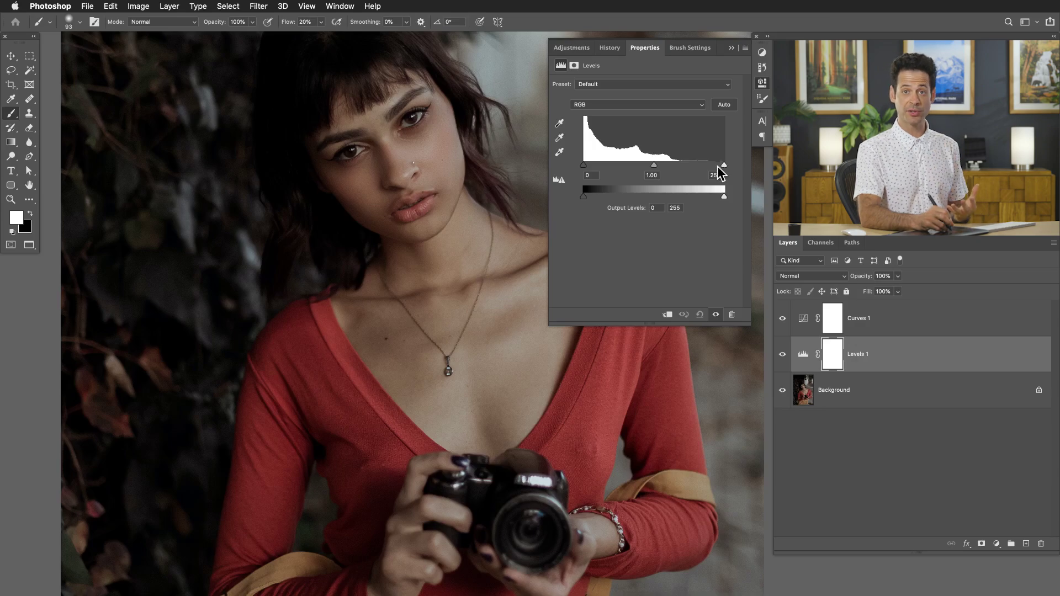
# Step: Display the Histogram for the portrait photo to examine its tonal distribution
pyautogui.click(340, 6)
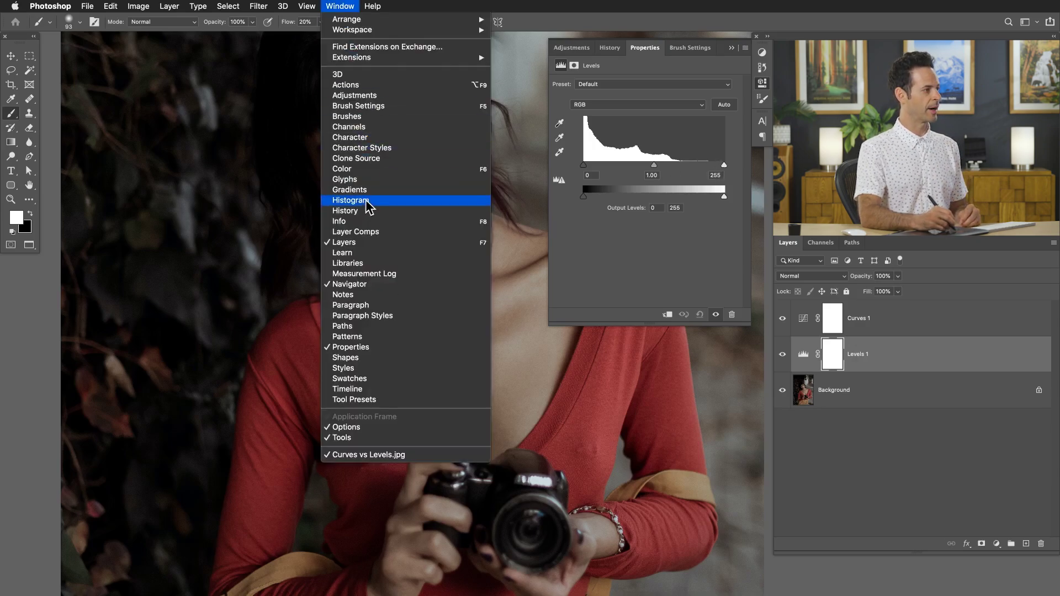
pyautogui.click(368, 205)
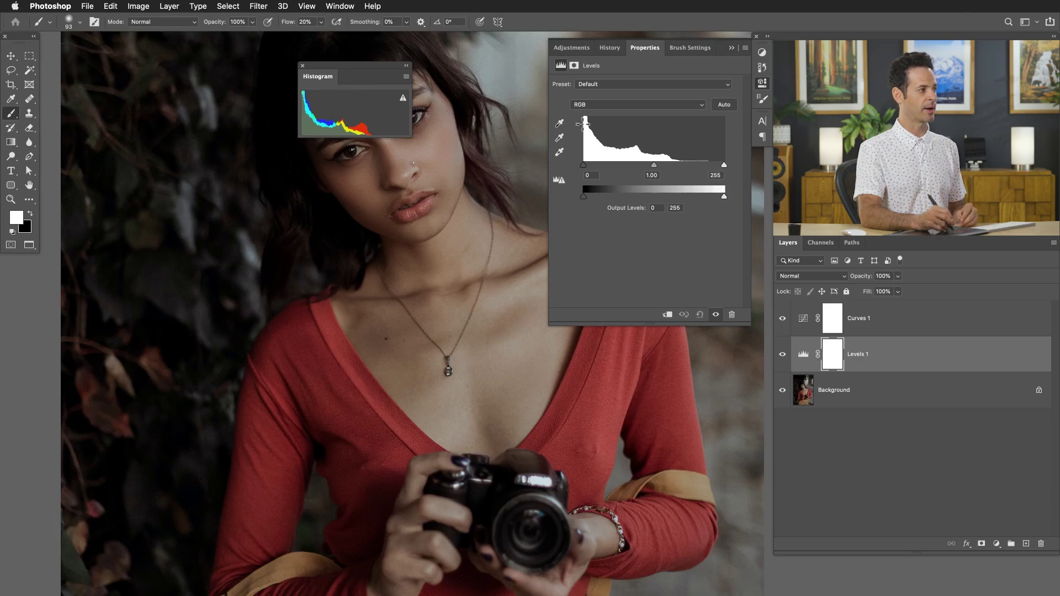
pyautogui.keyDown('alt'); pyautogui.keyDown('super'); pyautogui.click(453, 287); pyautogui.keyUp('super'); pyautogui.keyUp('alt')
pyautogui.moveTo(462, 283); pyautogui.dragTo(391, 307)
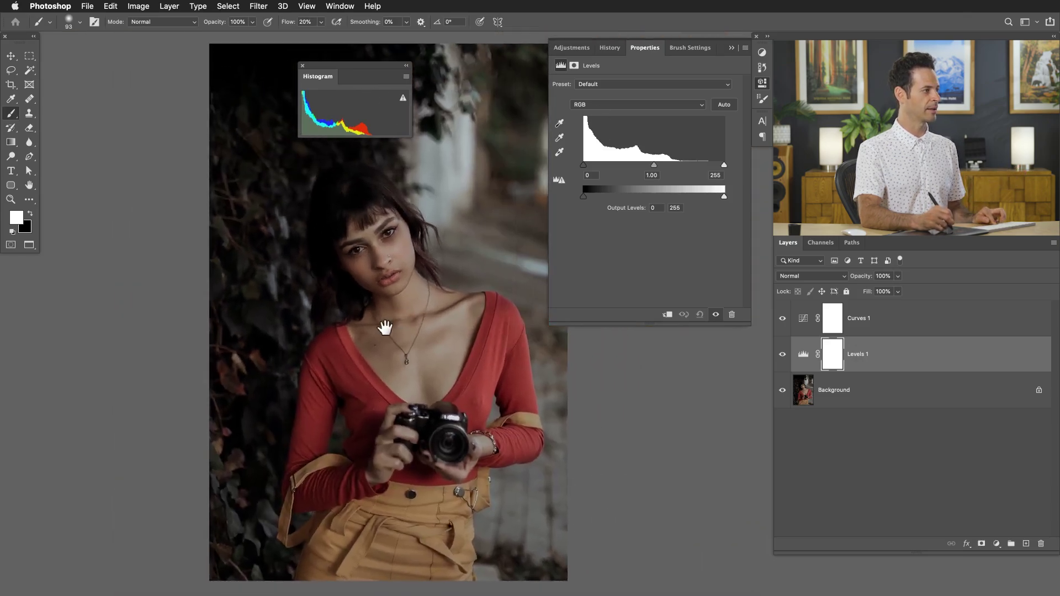
pyautogui.keyDown('alt'); pyautogui.keyDown('super'); pyautogui.click(421, 331); pyautogui.keyUp('super'); pyautogui.keyUp('alt')
pyautogui.keyDown('alt'); pyautogui.keyDown('super'); pyautogui.click(397, 347); pyautogui.keyUp('super'); pyautogui.keyUp('alt')
pyautogui.moveTo(397, 346); pyautogui.dragTo(237, 329)
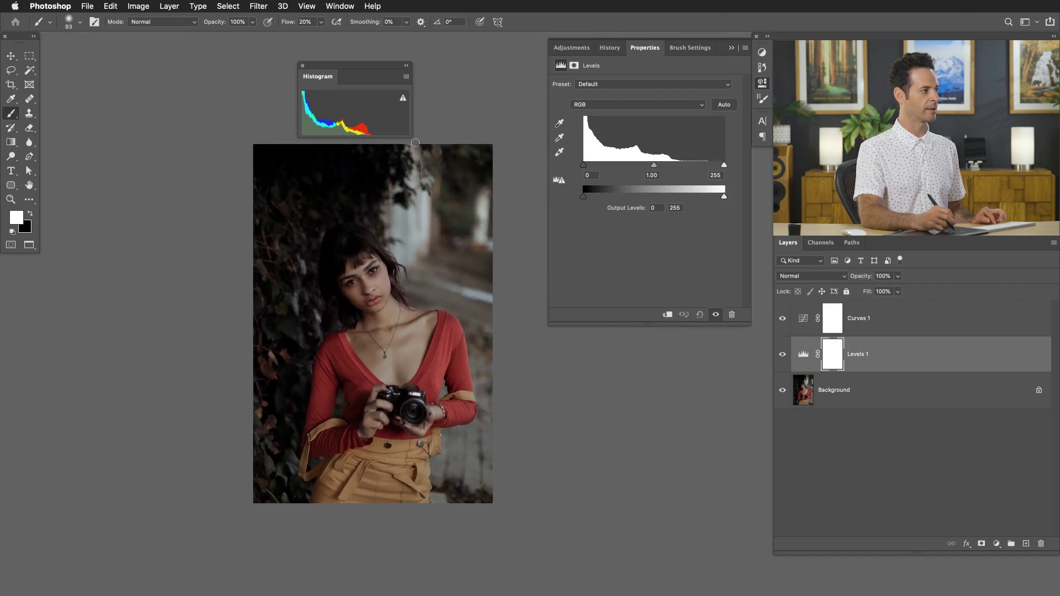
pyautogui.keyDown('super'); pyautogui.click(374, 278); pyautogui.keyUp('super')
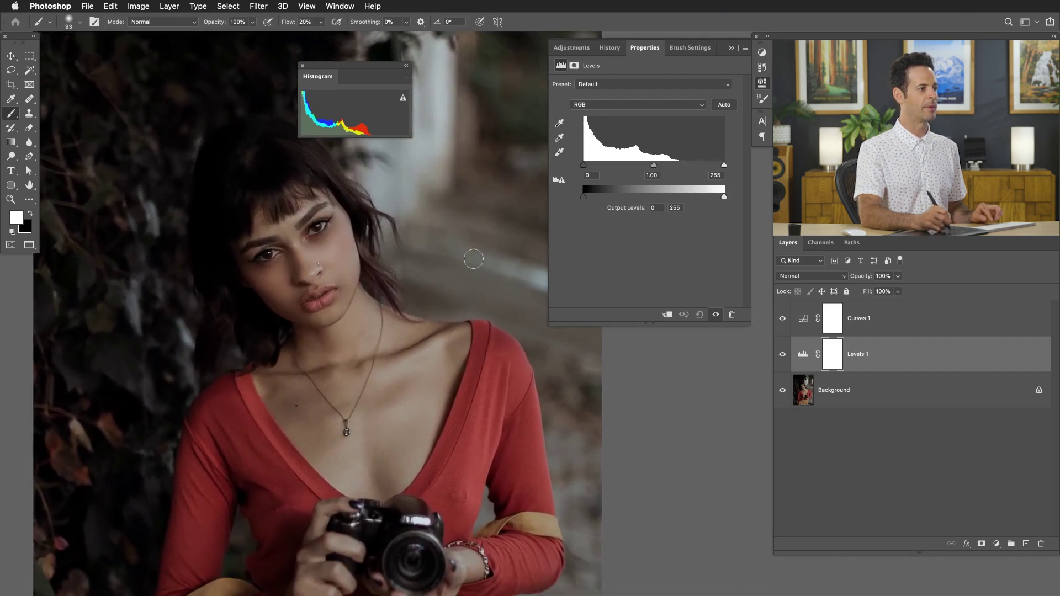
# Step: Compare the settings of the Curves 1 and Levels 1 adjustments, and close the Histogram
pyautogui.click(802, 324)
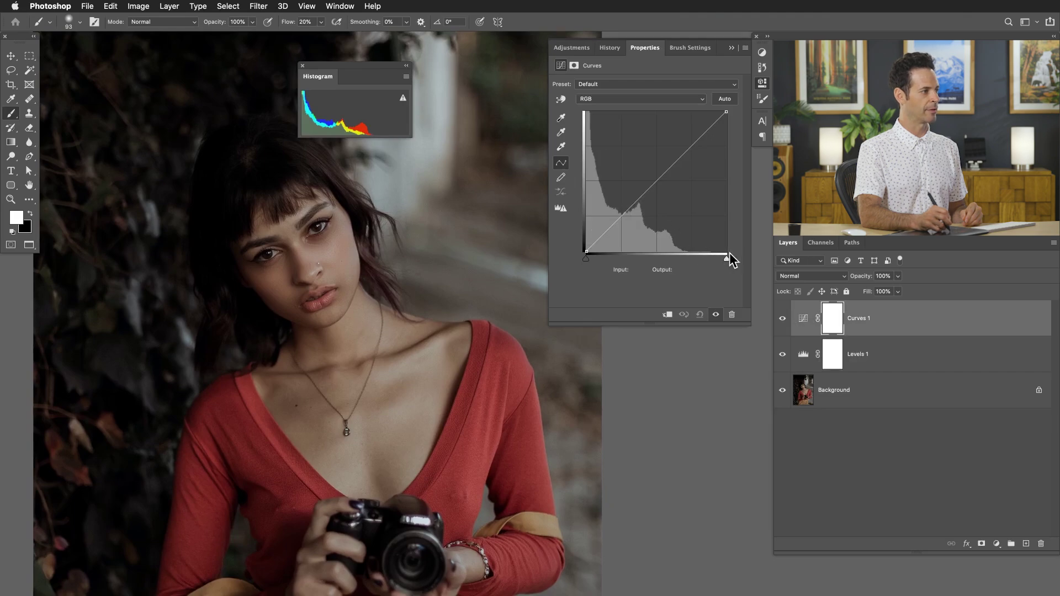
pyautogui.click(807, 358)
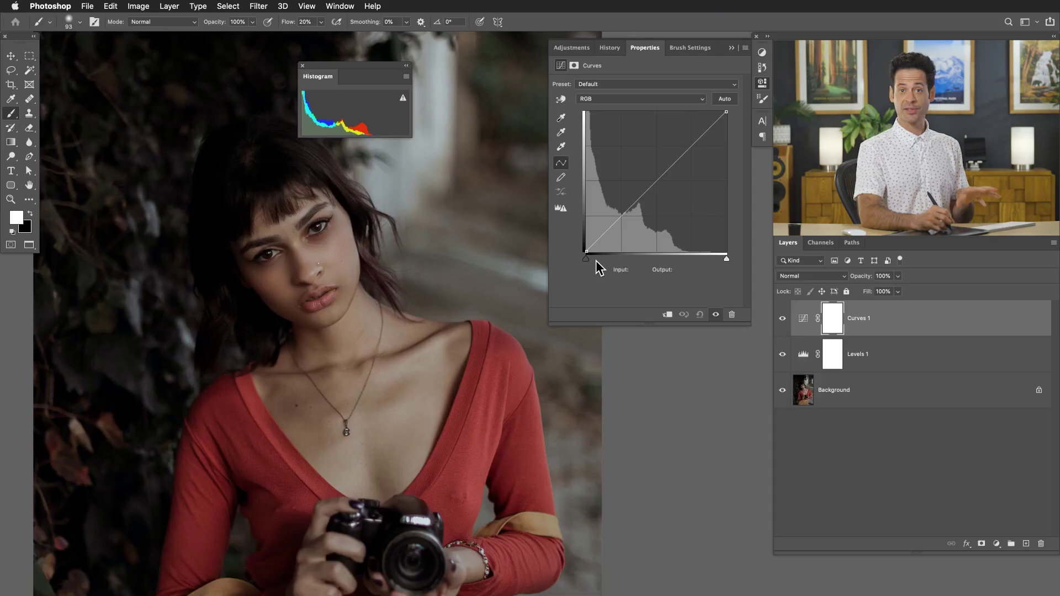
pyautogui.click(804, 356)
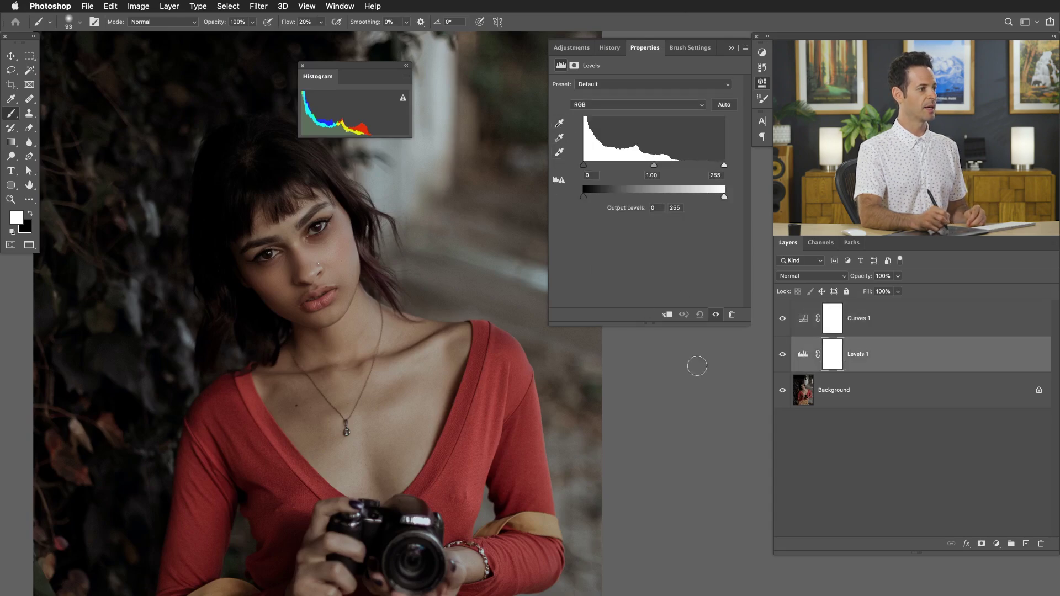
pyautogui.click(806, 327)
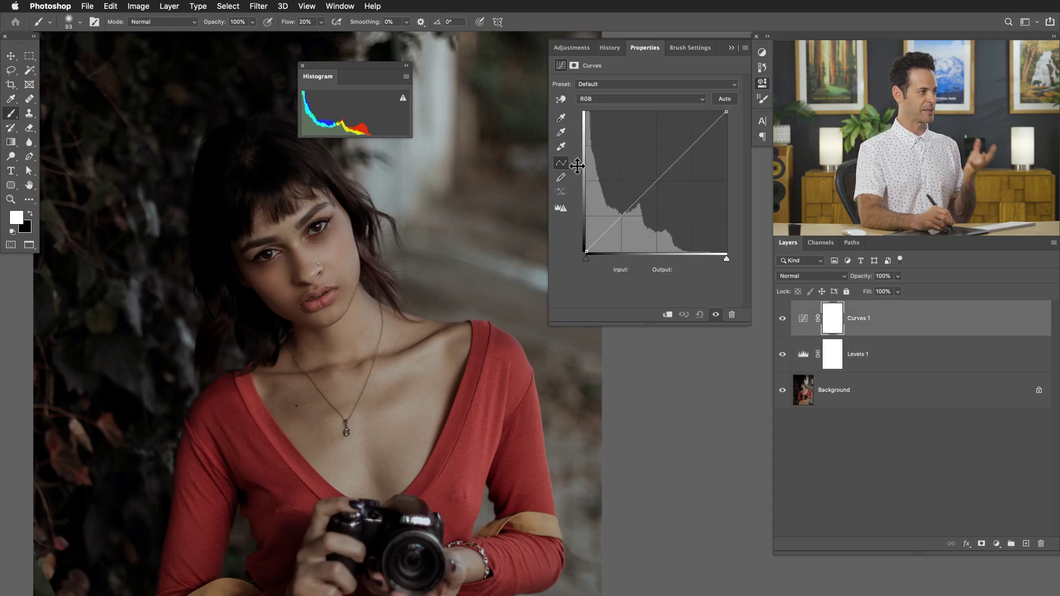
pyautogui.click(805, 356)
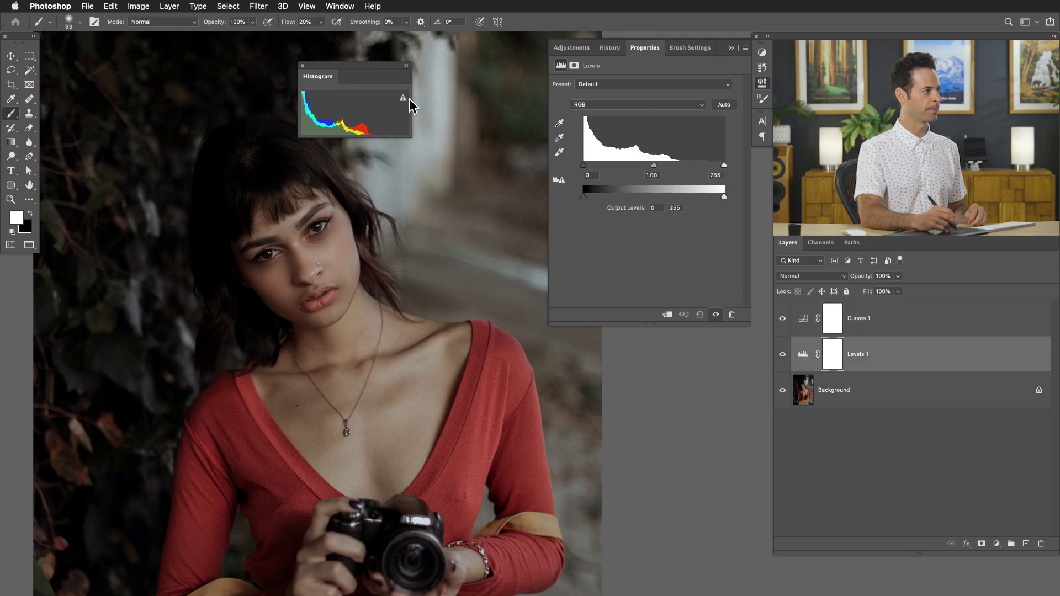
pyautogui.click(302, 65)
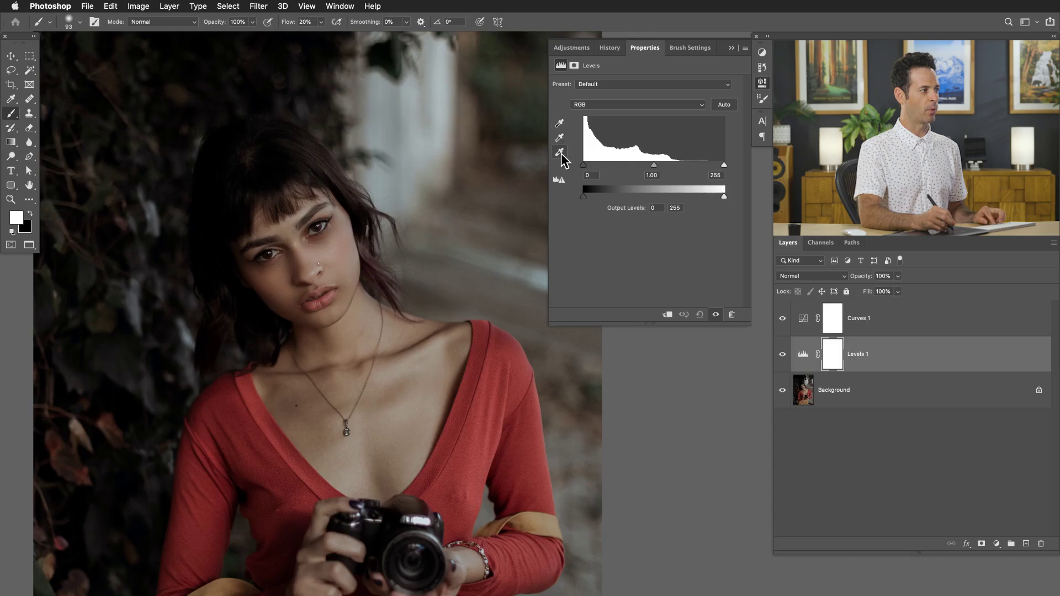
# Step: Set the gray point of Levels 1 by sampling the gray brick pavement beside the woman
pyautogui.press('super+minus')
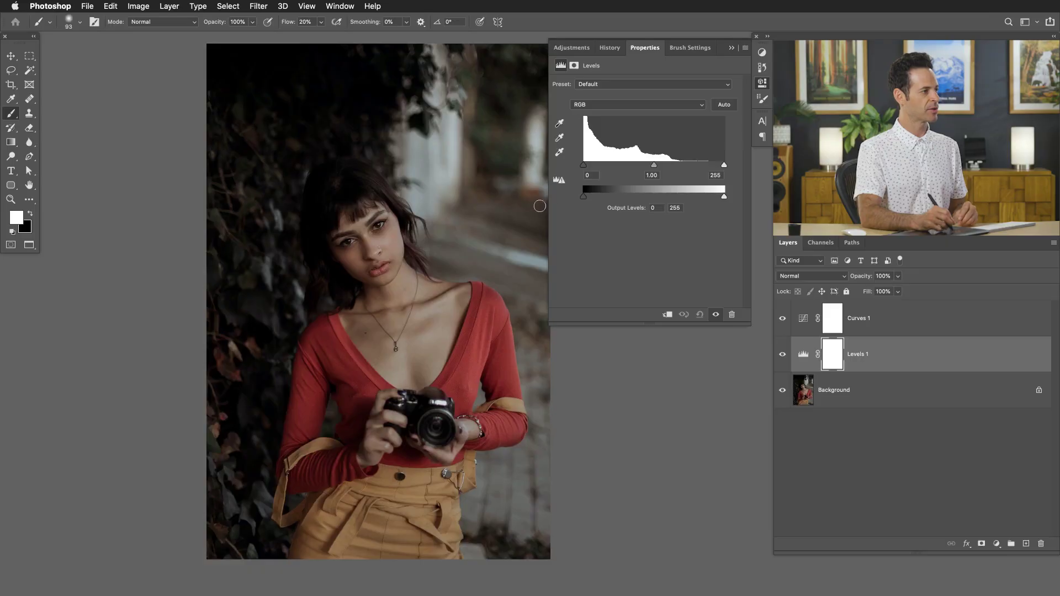
pyautogui.click(560, 125)
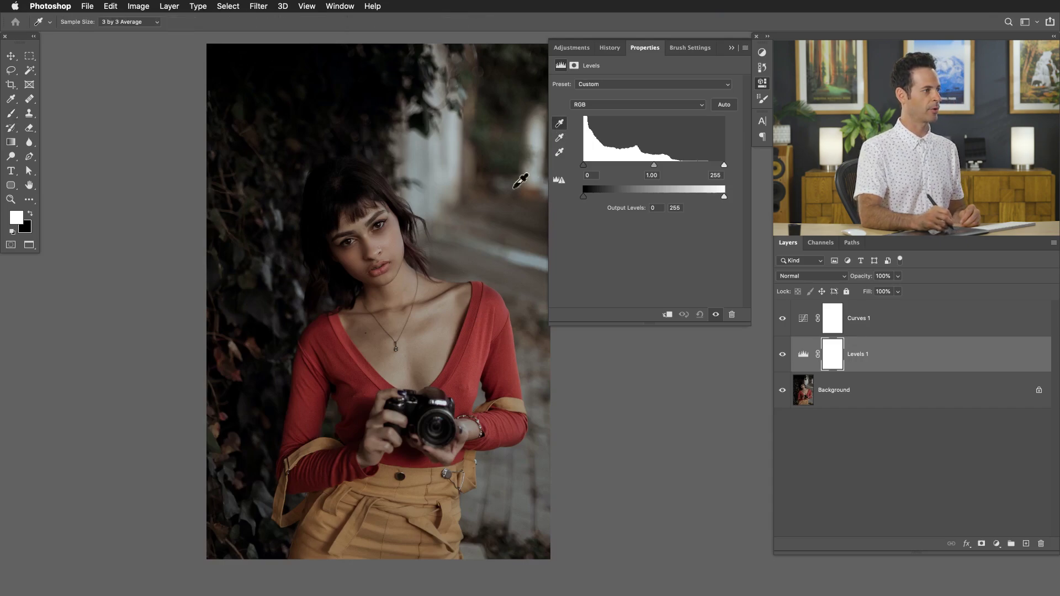
pyautogui.click(560, 154)
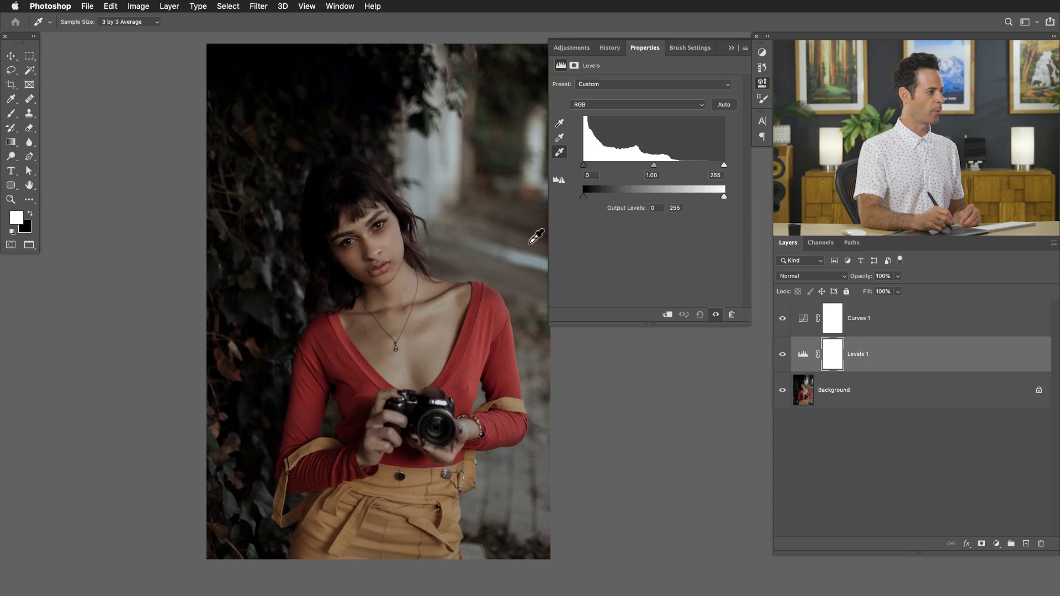
pyautogui.moveTo(447, 417); pyautogui.dragTo(405, 344)
pyautogui.click(437, 336)
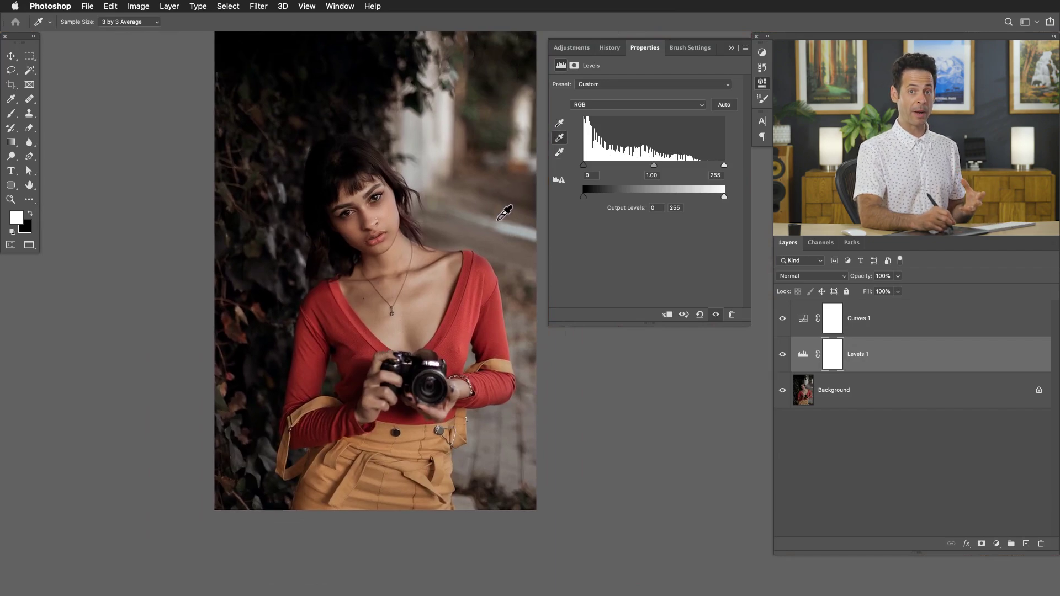
pyautogui.click(517, 453)
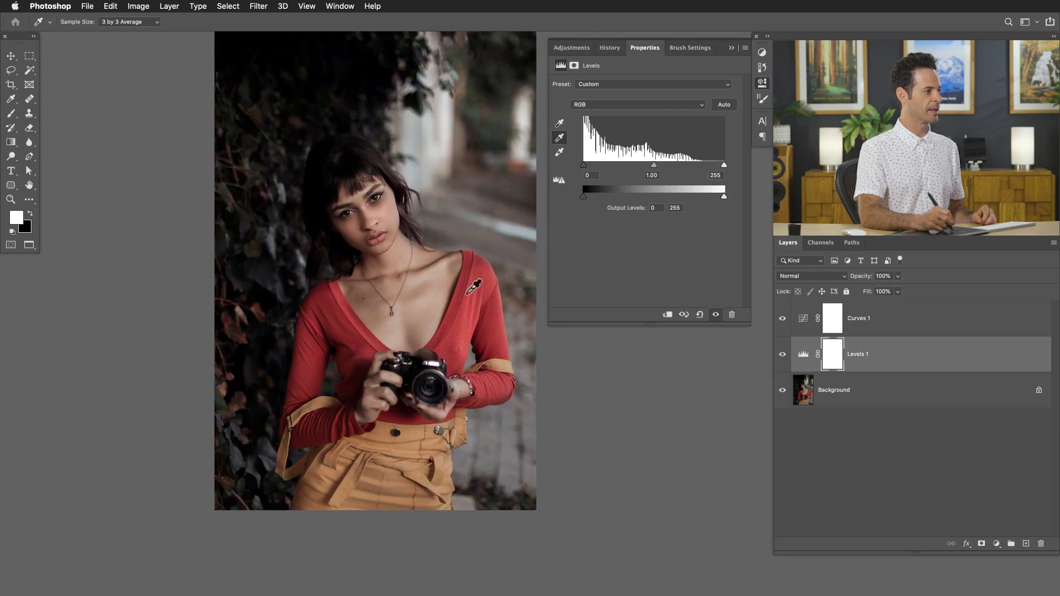
# Step: Try the red top and the yellow trousers as gray points in Levels 1, and resample the gray pavement
pyautogui.click(480, 270)
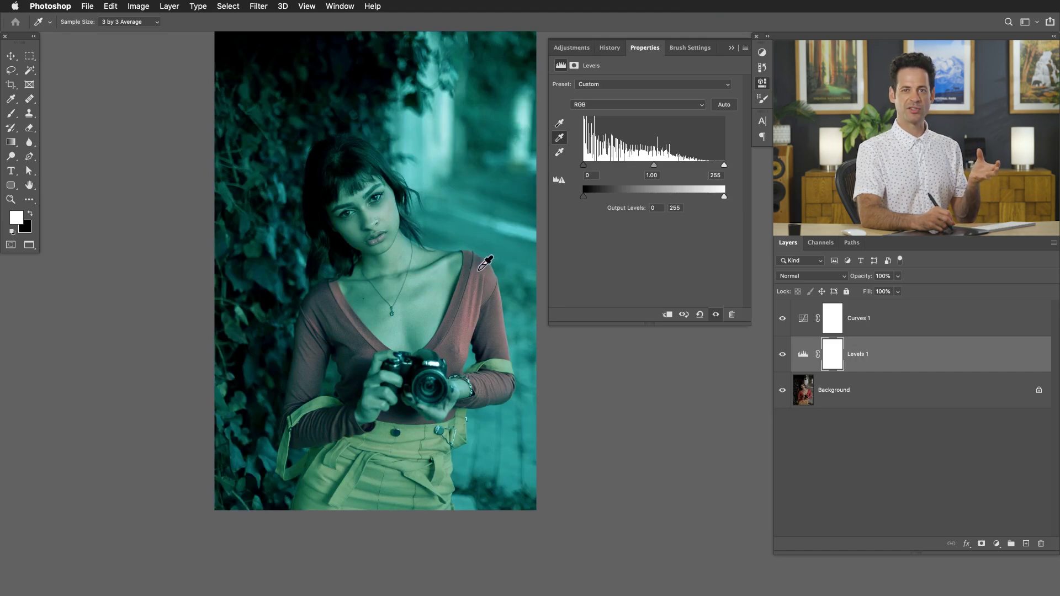
pyautogui.click(412, 435)
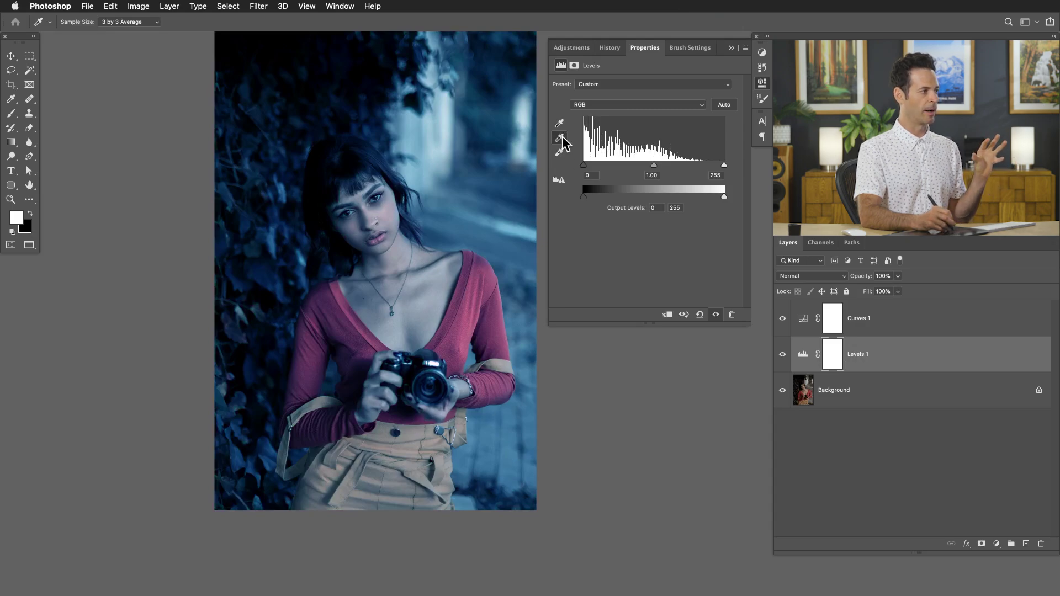
pyautogui.click(514, 438)
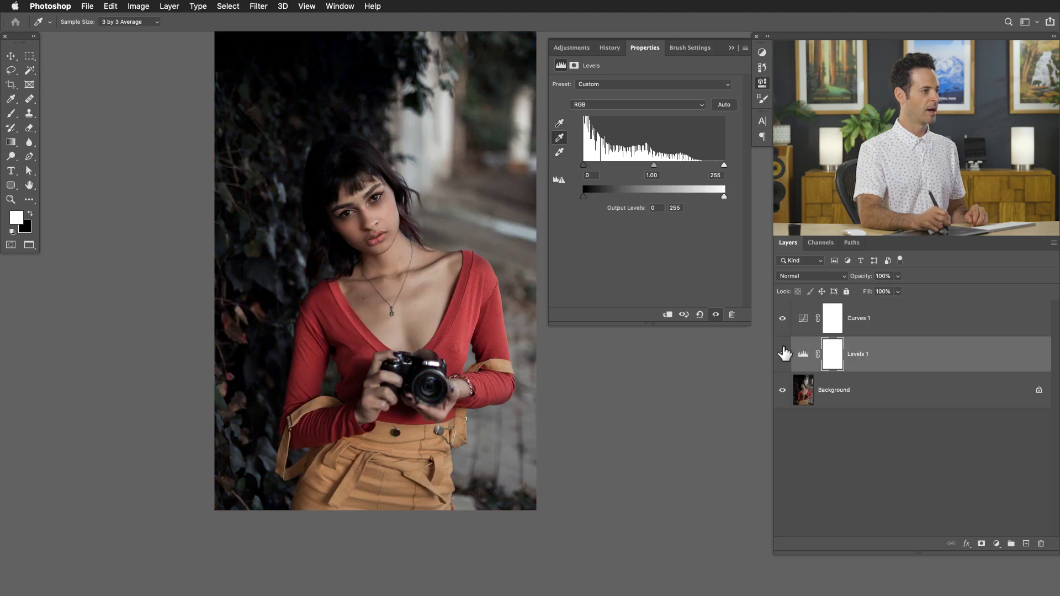
# Step: Compare the photo with and without the Levels 1 color correction by toggling that layer's visibility
pyautogui.click(783, 356)
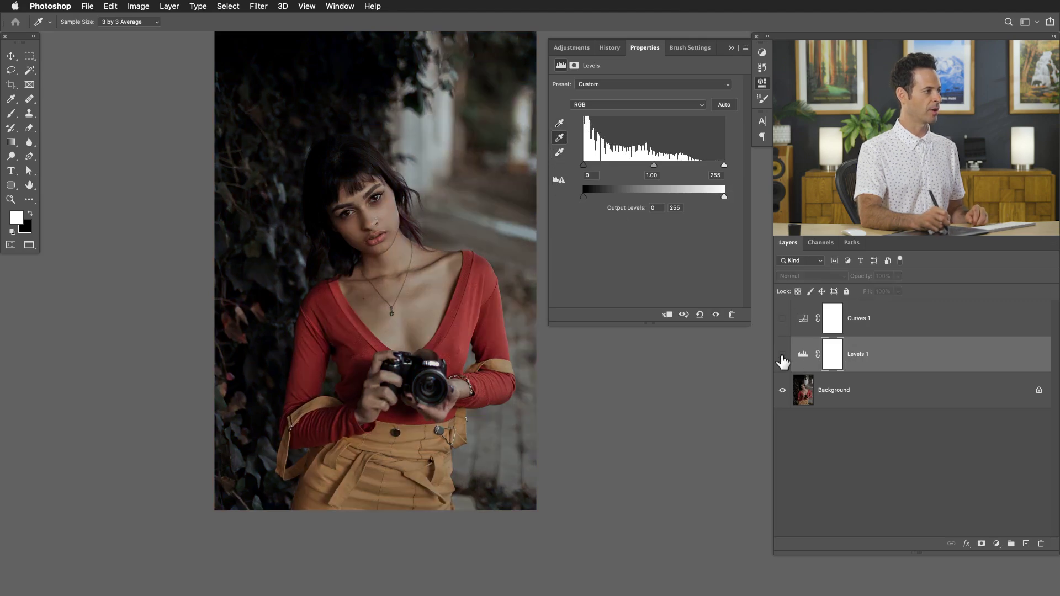
pyautogui.click(781, 359)
pyautogui.click(781, 360)
pyautogui.click(780, 361)
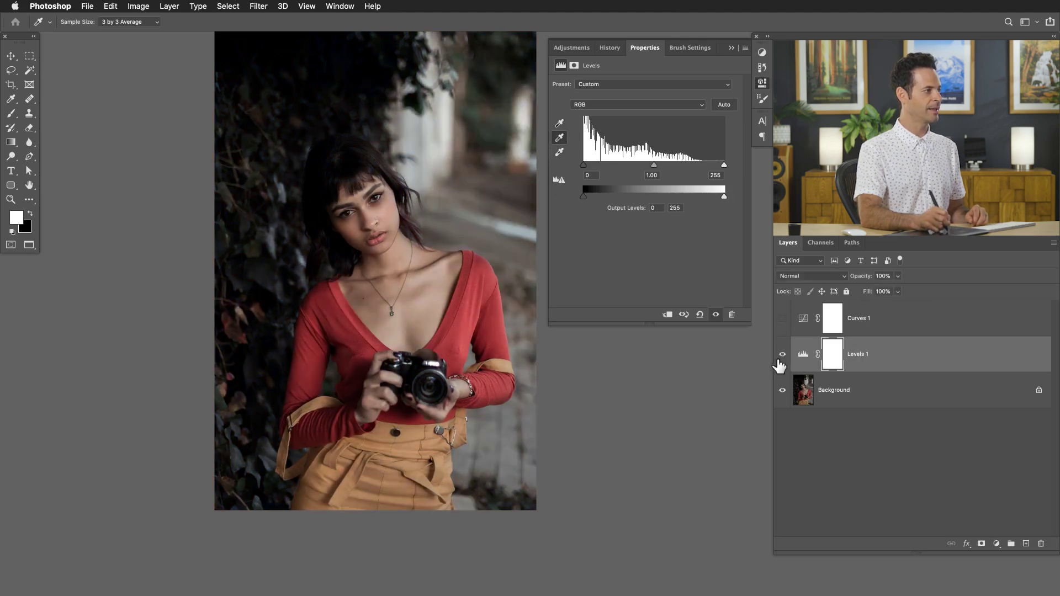
pyautogui.click(780, 362)
pyautogui.click(782, 355)
pyautogui.click(782, 354)
# Step: Show the Curves 1 layer, select it to view its curve, and hide it again
pyautogui.click(782, 318)
pyautogui.click(797, 327)
pyautogui.press('b')
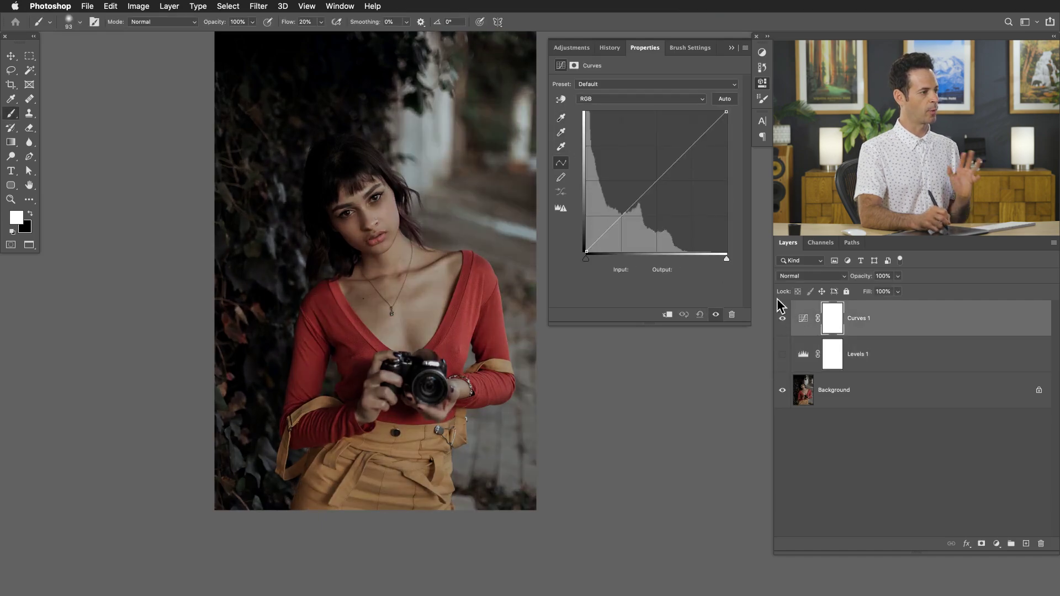
pyautogui.click(782, 319)
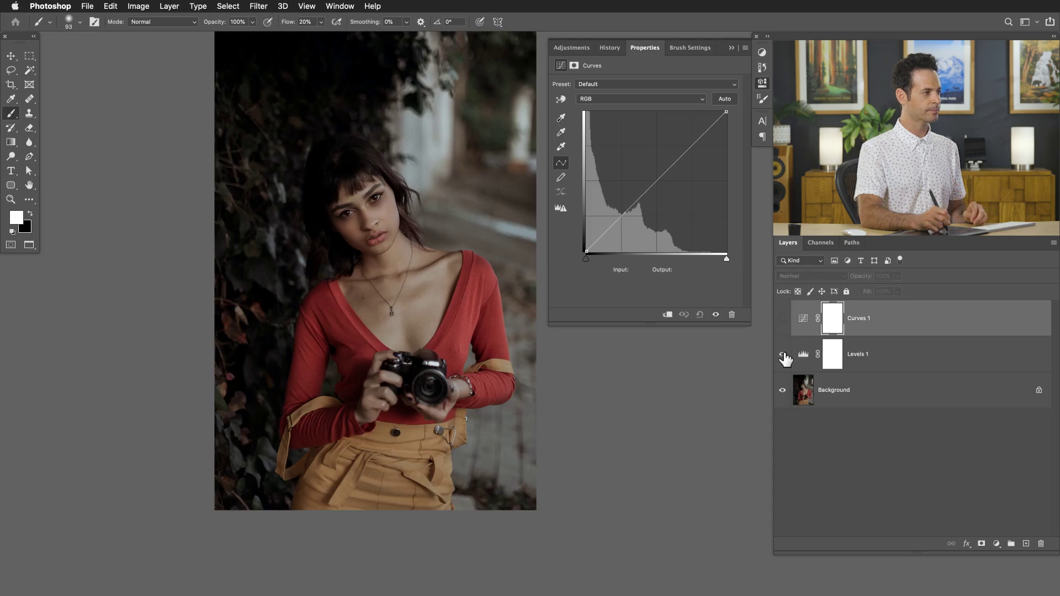
# Step: Show and select the Levels 1 layer, and reset its adjustment to the default settings
pyautogui.click(782, 355)
pyautogui.click(803, 359)
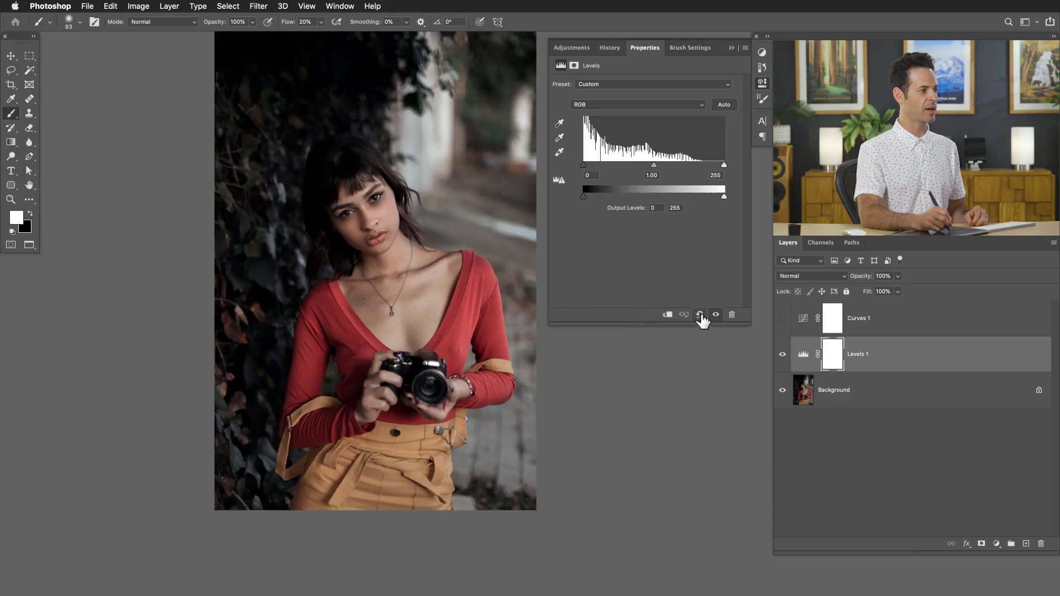
pyautogui.click(700, 314)
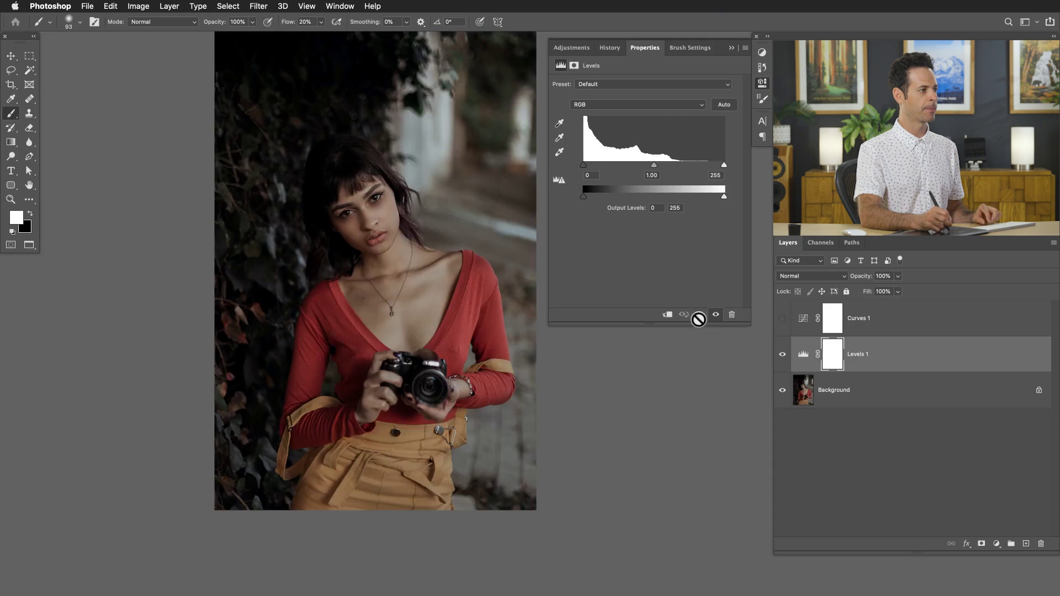
# Step: Try the RGB black input slider of Levels 1 at 49 and the white input slider, returning them to 0 and 255
pyautogui.moveTo(411, 225); pyautogui.dragTo(471, 220)
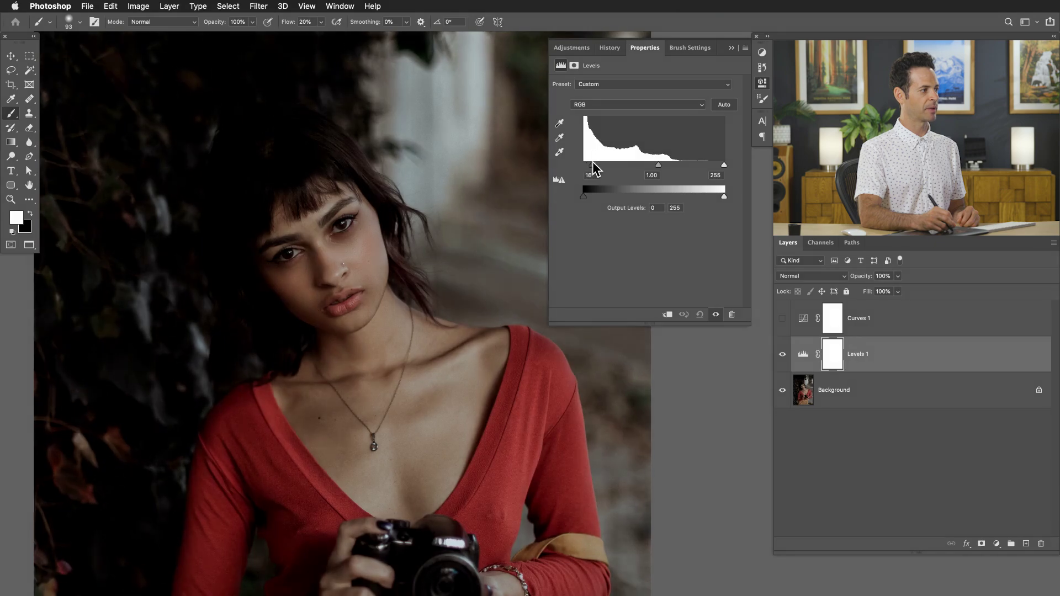
pyautogui.moveTo(597, 163); pyautogui.dragTo(612, 177)
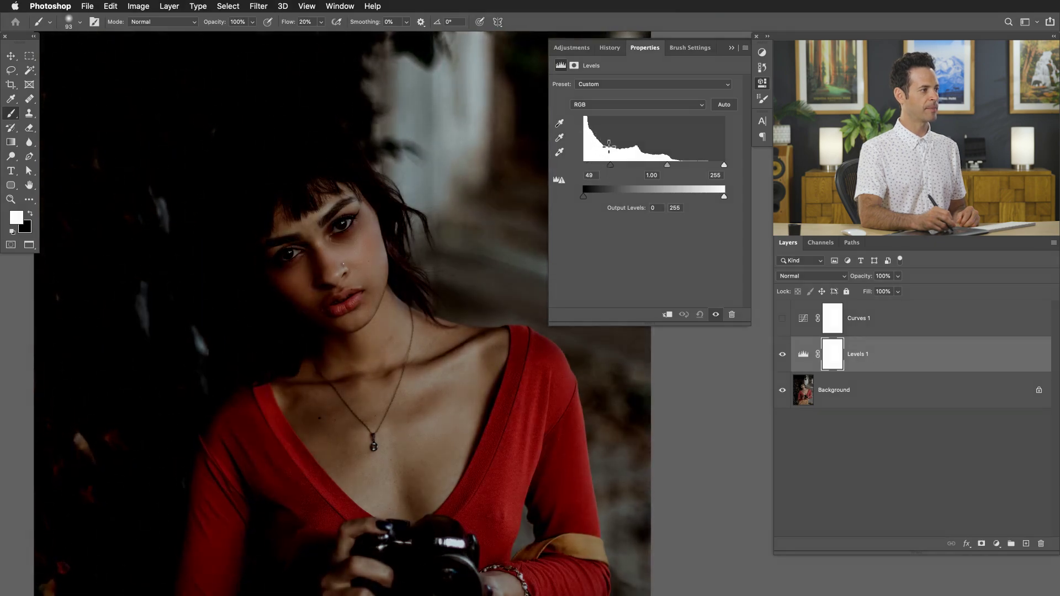
pyautogui.moveTo(613, 172); pyautogui.dragTo(558, 173)
pyautogui.moveTo(723, 166)
pyautogui.mouseDown()
pyautogui.moveTo(608, 169)
pyautogui.moveTo(732, 168)
pyautogui.mouseUp()
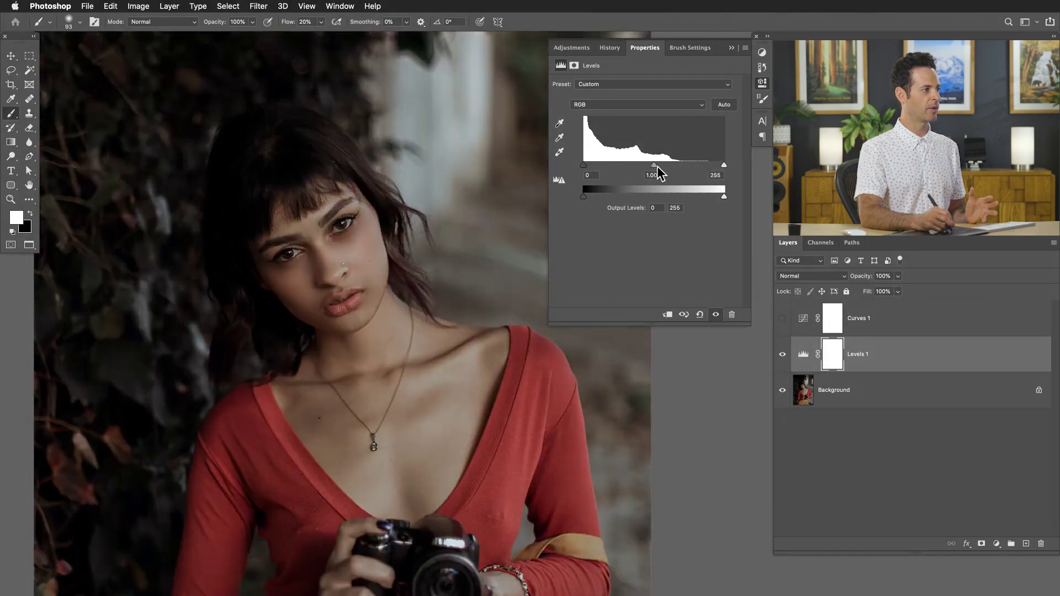
# Step: Try RGB input levels of 34, 1.83 and 189 in Levels 1, and reset the adjustment
pyautogui.moveTo(654, 165); pyautogui.dragTo(619, 164)
pyautogui.moveTo(723, 165); pyautogui.dragTo(688, 165)
pyautogui.moveTo(588, 165); pyautogui.dragTo(629, 166)
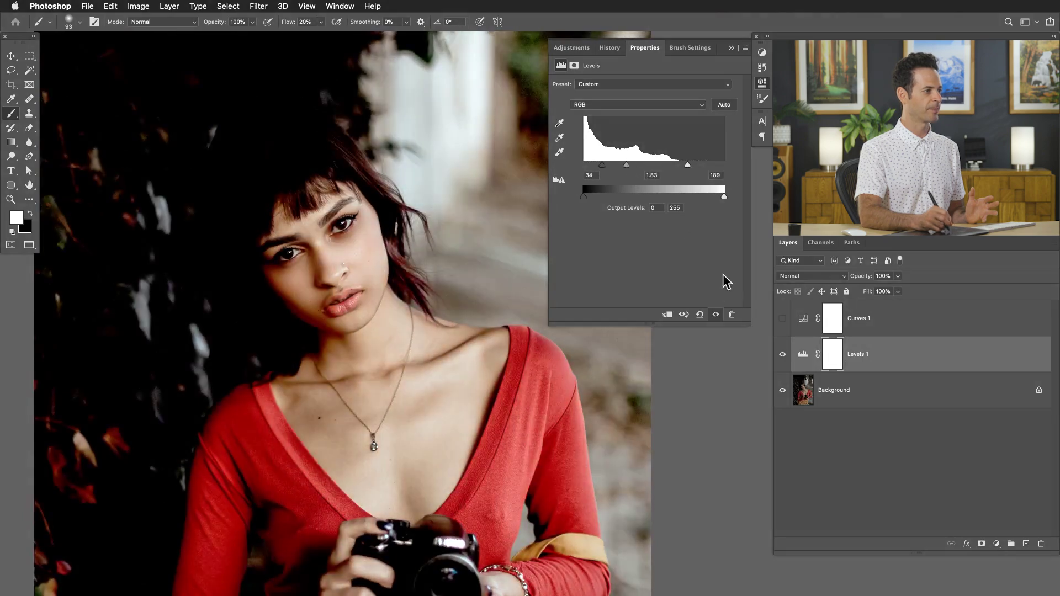
pyautogui.click(701, 315)
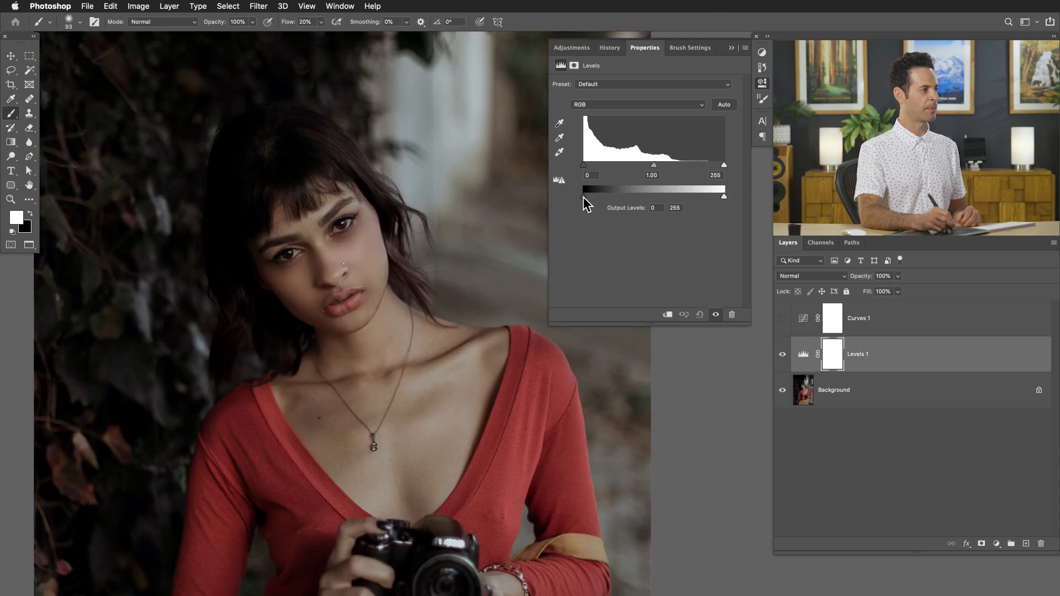
# Step: Try the output sliders of Levels 1, and set input levels to 18, 1.37 and 222 with output levels 31 and 246
pyautogui.moveTo(588, 197)
pyautogui.mouseDown()
pyautogui.moveTo(641, 197)
pyautogui.moveTo(585, 197)
pyautogui.mouseUp()
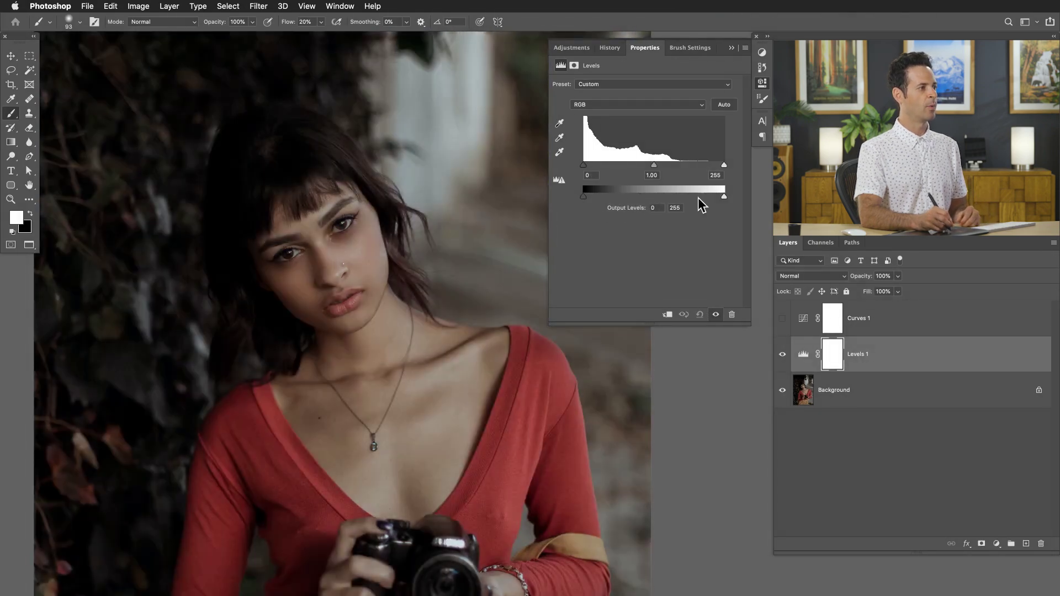
pyautogui.moveTo(724, 197)
pyautogui.mouseDown()
pyautogui.moveTo(655, 197)
pyautogui.moveTo(724, 198)
pyautogui.mouseUp()
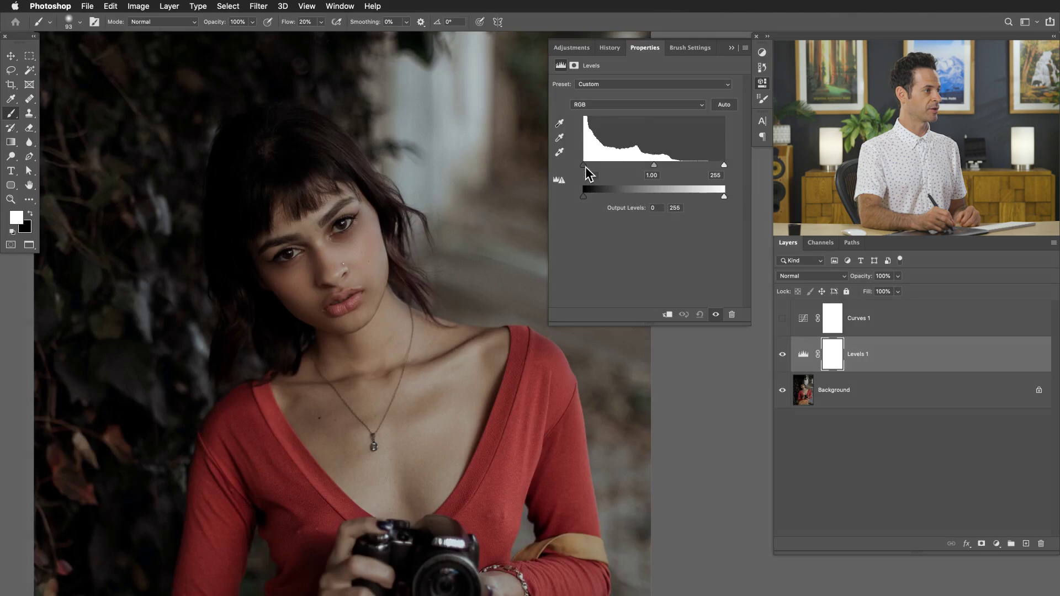
pyautogui.moveTo(585, 166); pyautogui.dragTo(593, 165)
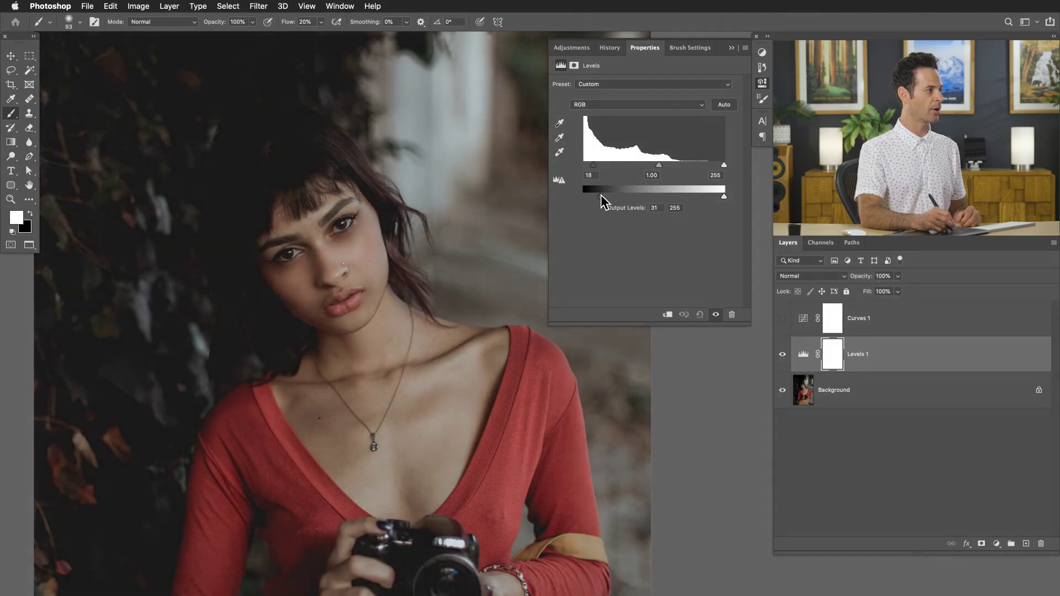
pyautogui.moveTo(600, 196); pyautogui.dragTo(599, 196)
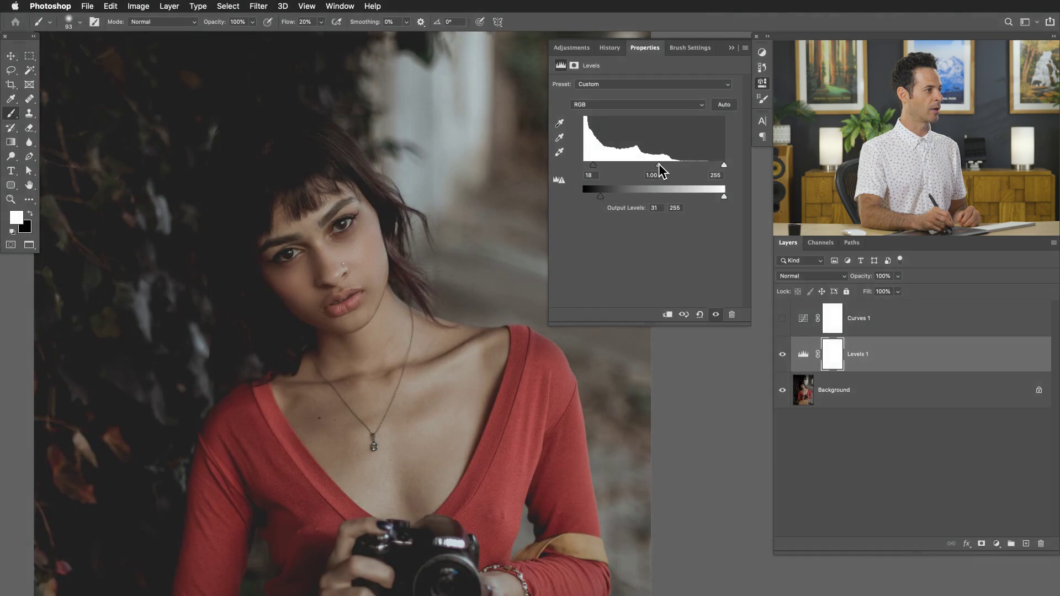
pyautogui.moveTo(648, 168); pyautogui.dragTo(644, 168)
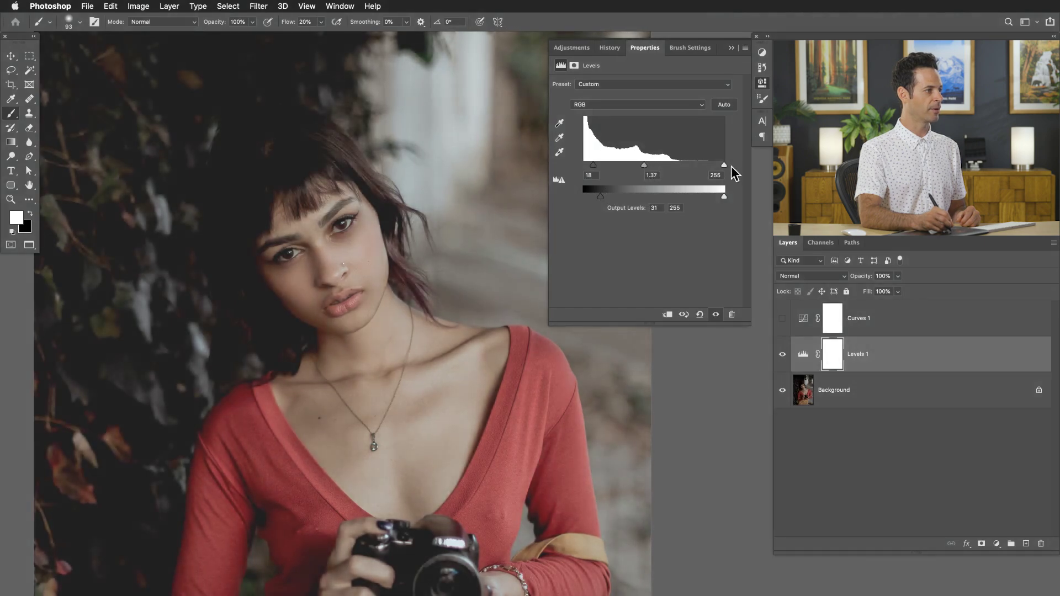
pyautogui.moveTo(724, 165); pyautogui.dragTo(719, 197)
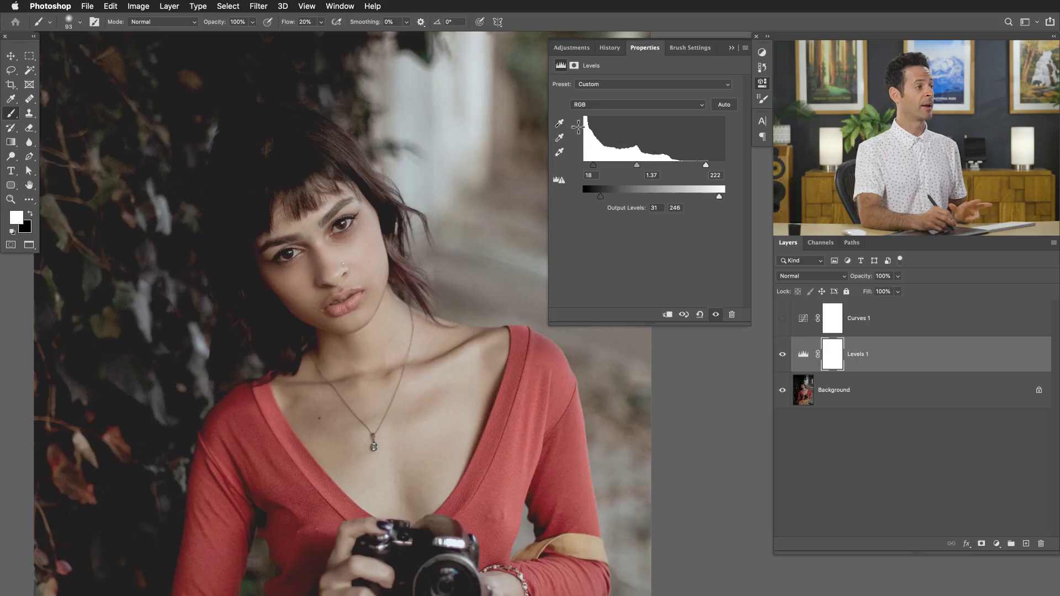
# Step: Switch Levels 1 to the Red channel, try its midtones at 0.42, and set them to 1.13
pyautogui.click(586, 105)
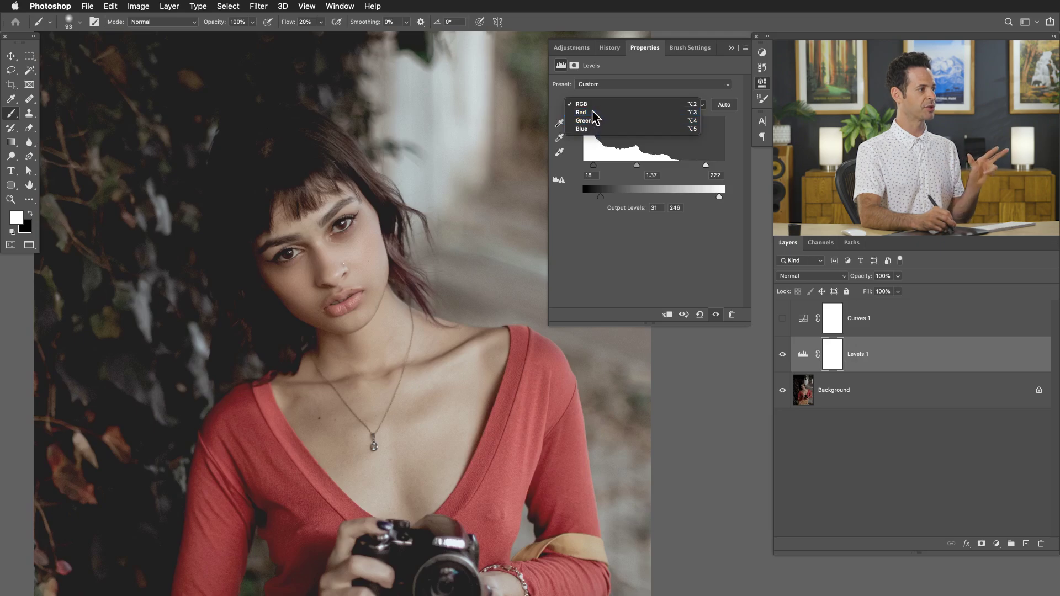
pyautogui.click(596, 119)
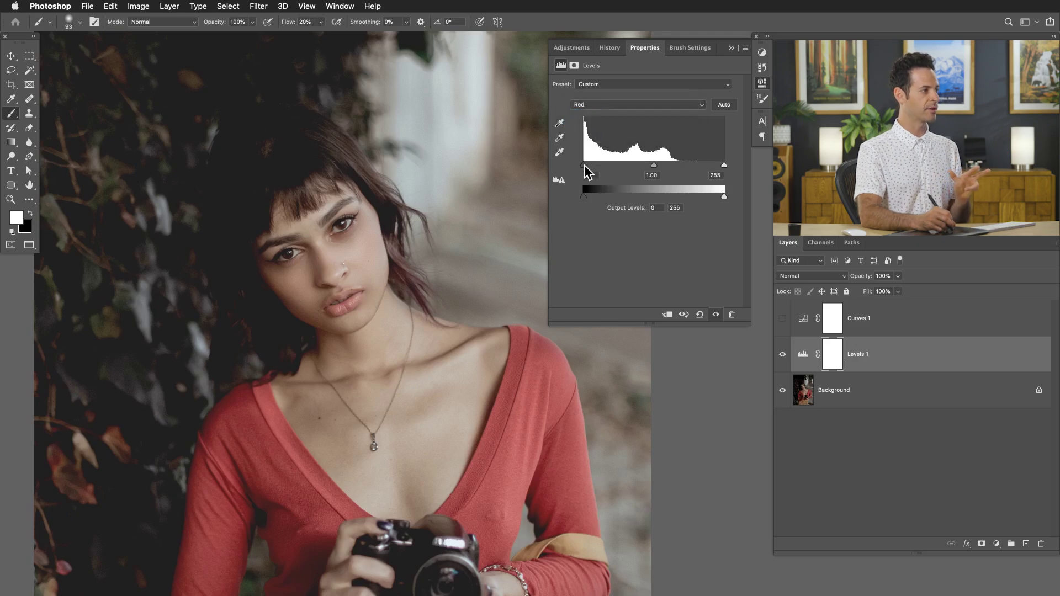
pyautogui.moveTo(595, 165)
pyautogui.mouseDown()
pyautogui.moveTo(625, 167)
pyautogui.moveTo(585, 167)
pyautogui.mouseUp()
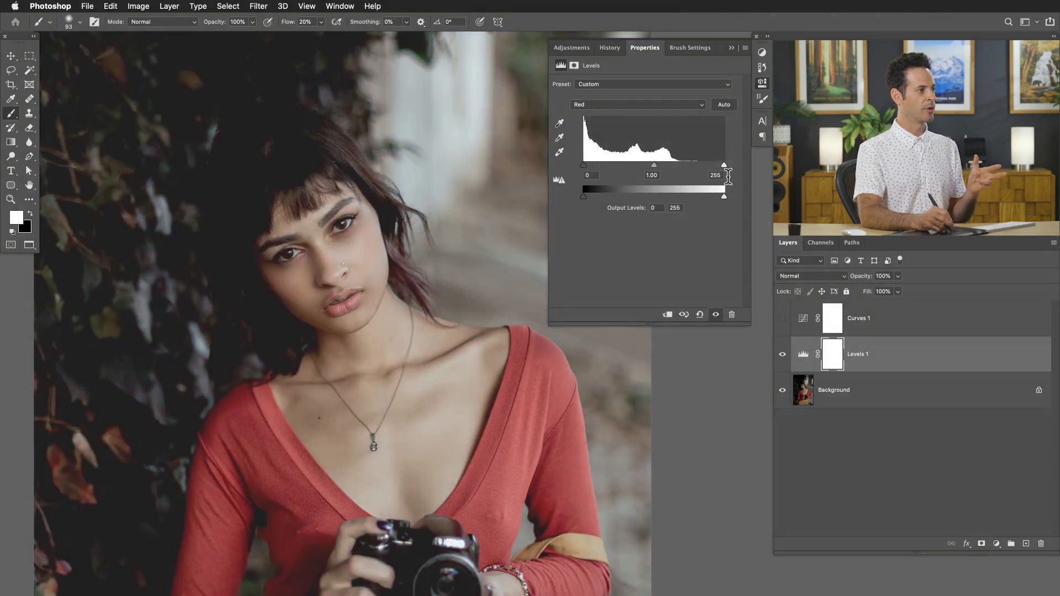
pyautogui.moveTo(687, 160)
pyautogui.mouseDown()
pyautogui.moveTo(663, 160)
pyautogui.moveTo(718, 165)
pyautogui.moveTo(688, 166)
pyautogui.mouseUp()
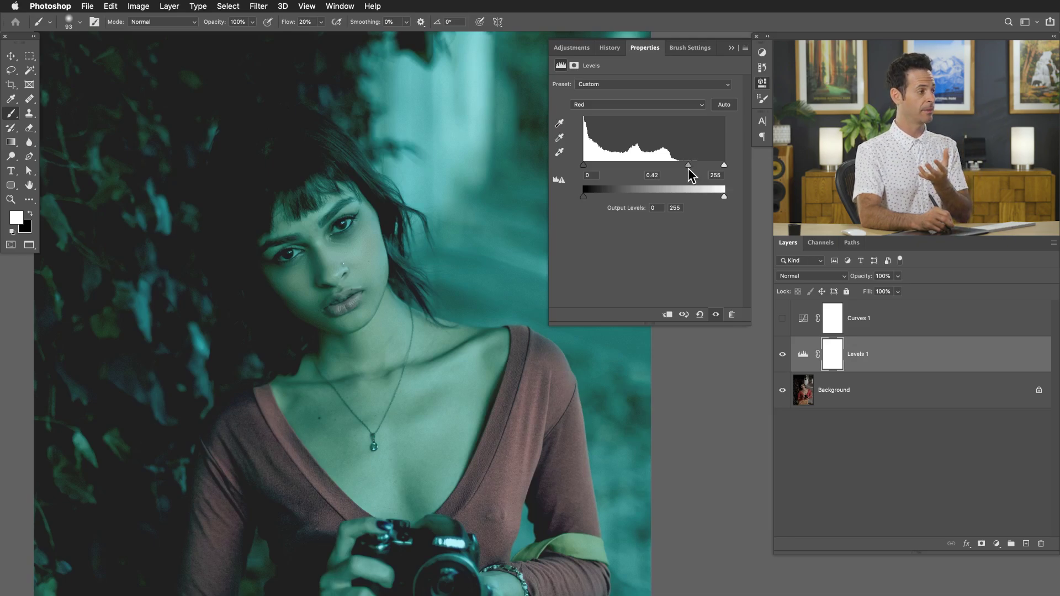
pyautogui.moveTo(692, 167); pyautogui.dragTo(648, 176)
pyautogui.moveTo(589, 197)
pyautogui.mouseDown()
pyautogui.moveTo(659, 188)
pyautogui.moveTo(583, 190)
pyautogui.mouseUp()
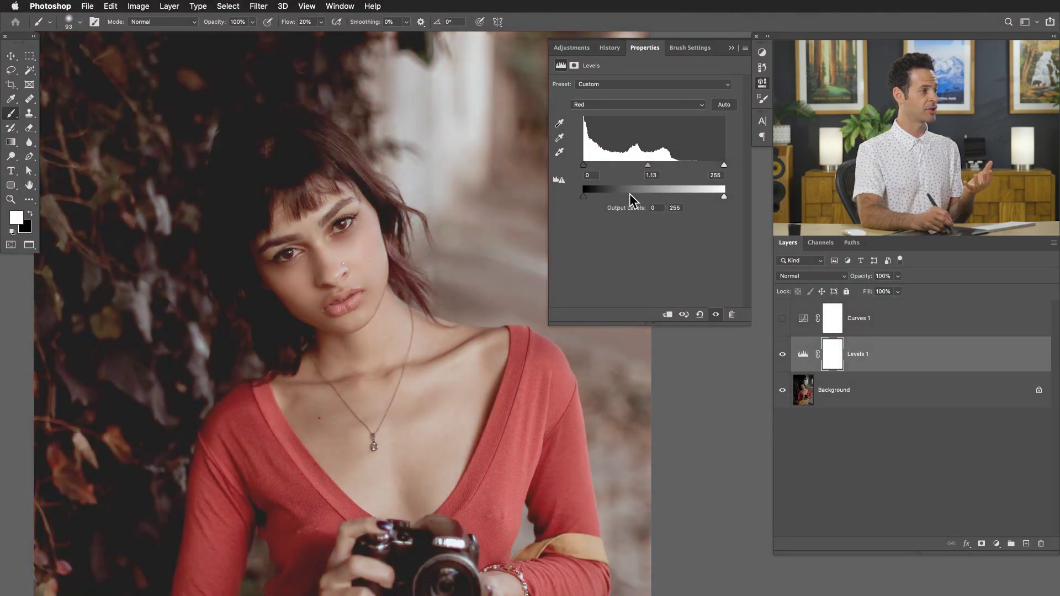
# Step: Try Red channel input levels of 41, 1.42 and 163 with output levels 48 and 213, and reset Levels 1
pyautogui.moveTo(718, 194); pyautogui.dragTo(691, 161)
pyautogui.moveTo(583, 196); pyautogui.dragTo(608, 195)
pyautogui.moveTo(647, 166); pyautogui.dragTo(608, 165)
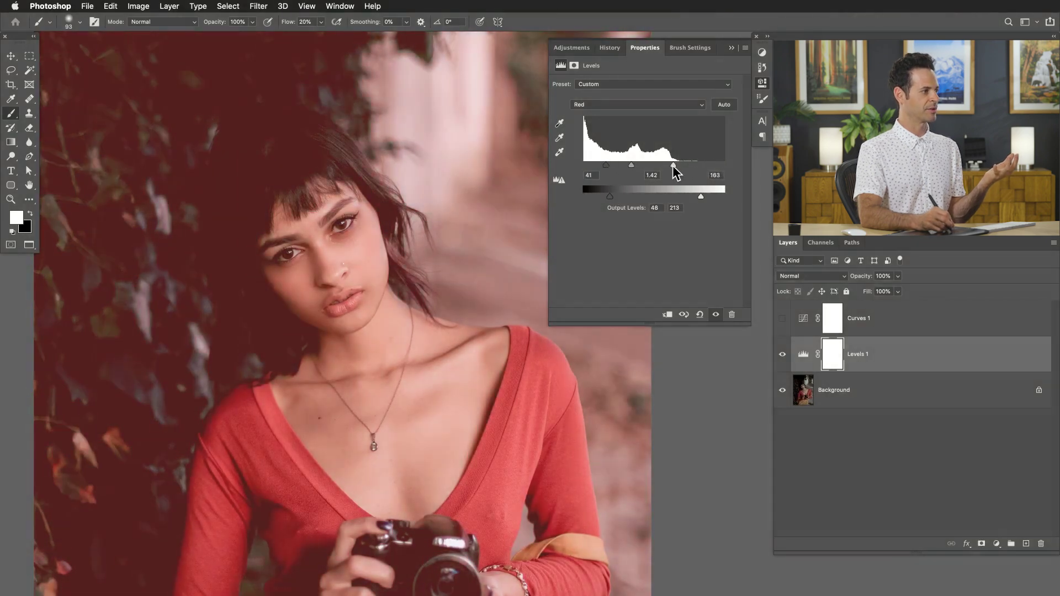
pyautogui.moveTo(699, 195); pyautogui.dragTo(669, 197)
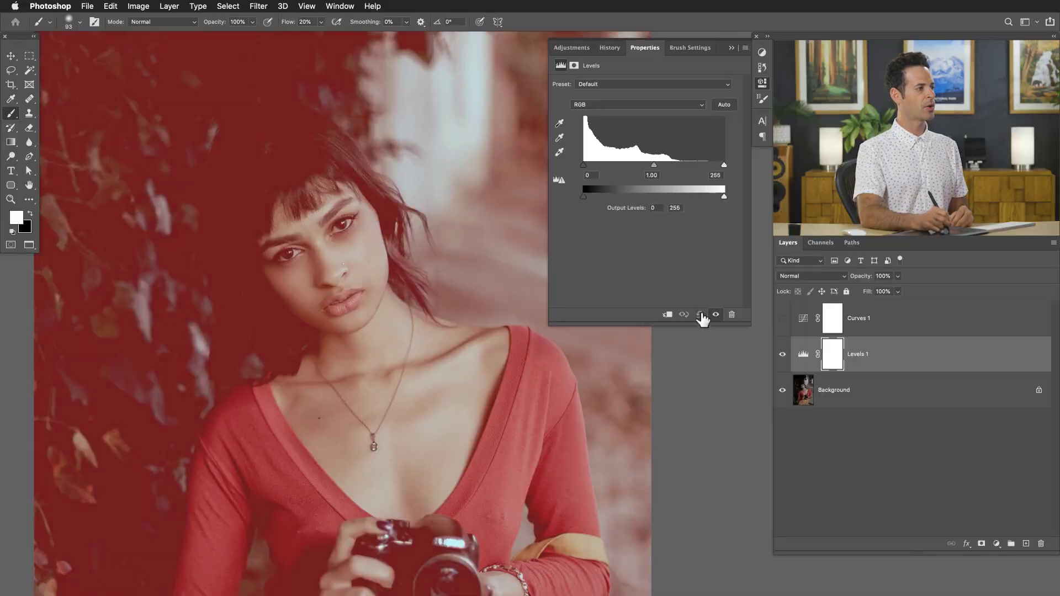
pyautogui.click(699, 314)
# Step: Try brightening the Green channel midtones of Levels 1 to 2.63, and reset the adjustment
pyautogui.click(598, 105)
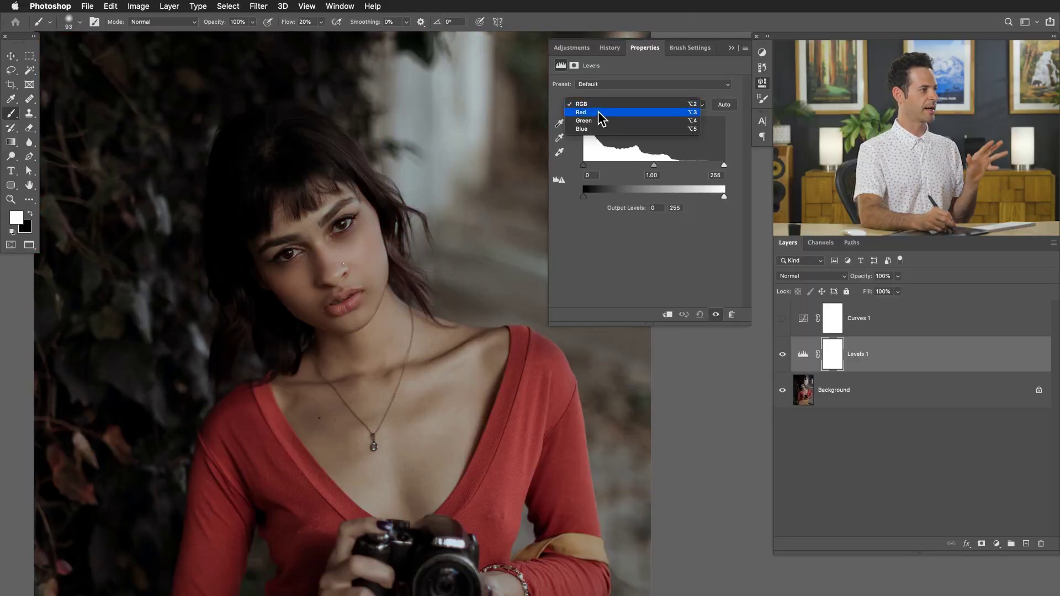
pyautogui.click(598, 121)
pyautogui.moveTo(655, 166); pyautogui.dragTo(607, 165)
pyautogui.click(614, 107)
pyautogui.click(614, 108)
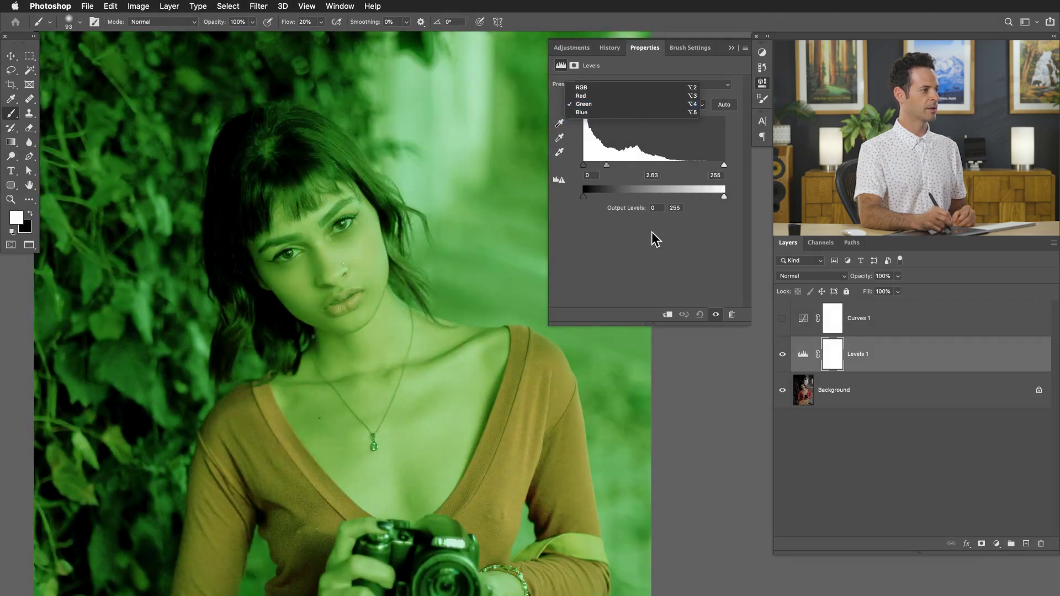
pyautogui.click(700, 315)
# Step: Try adjusting the midtones of the Blue channel in Levels 1
pyautogui.click(618, 103)
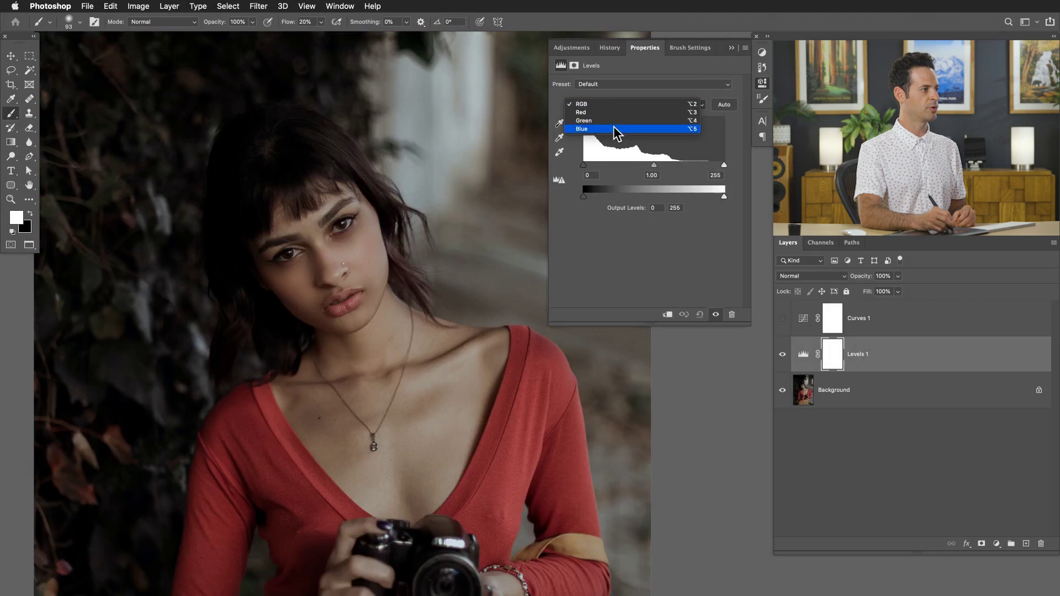
pyautogui.click(614, 128)
pyautogui.moveTo(685, 162)
pyautogui.mouseDown()
pyautogui.moveTo(705, 163)
pyautogui.moveTo(635, 165)
pyautogui.moveTo(682, 164)
pyautogui.mouseUp()
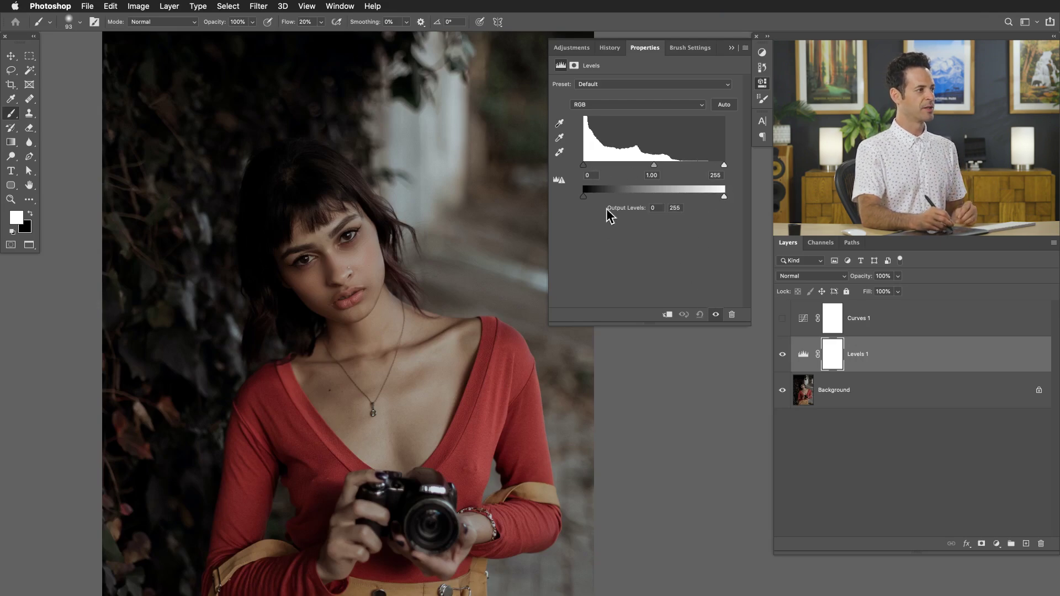
# Step: Compare the black input slider of Levels 1 with the black-point slider of Curves 1, returning both to 0
pyautogui.moveTo(585, 168); pyautogui.dragTo(632, 172)
pyautogui.moveTo(604, 166)
pyautogui.mouseDown()
pyautogui.moveTo(620, 166)
pyautogui.moveTo(583, 167)
pyautogui.mouseUp()
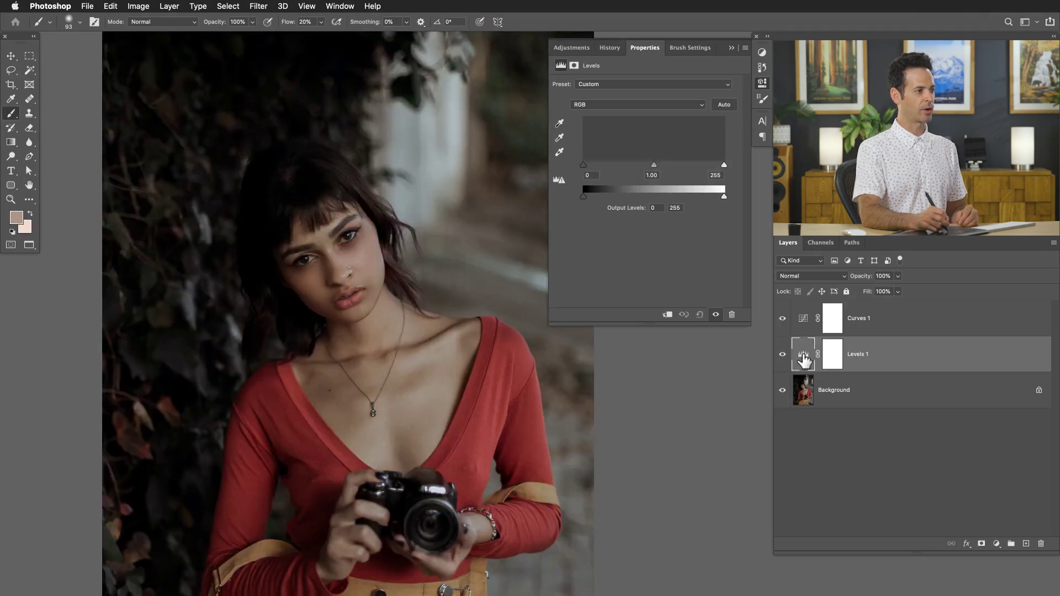
pyautogui.click(802, 317)
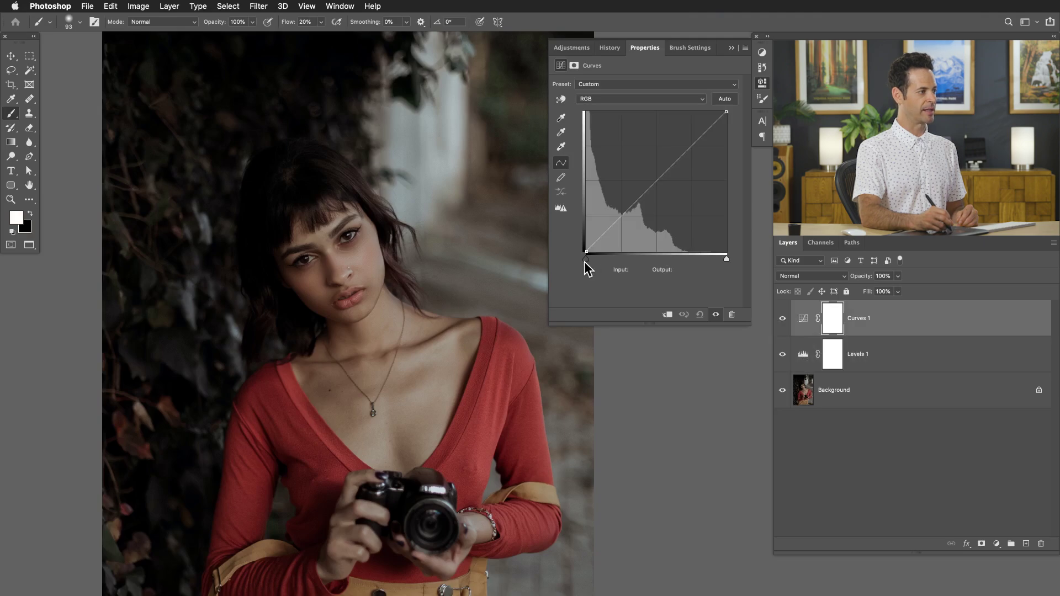
pyautogui.moveTo(586, 262)
pyautogui.mouseDown()
pyautogui.moveTo(642, 264)
pyautogui.moveTo(574, 257)
pyautogui.mouseUp()
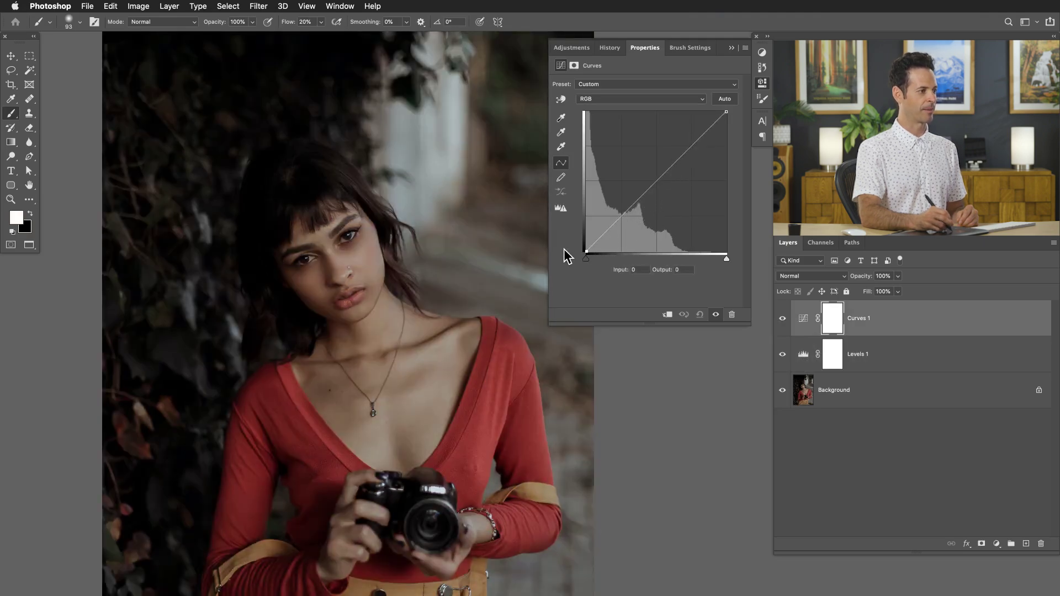
# Step: Compare the white input slider of Levels 1 with the white-point slider of Curves 1, returning both to 255
pyautogui.click(801, 355)
pyautogui.moveTo(724, 166)
pyautogui.mouseDown()
pyautogui.moveTo(634, 162)
pyautogui.moveTo(724, 164)
pyautogui.mouseUp()
pyautogui.click(802, 318)
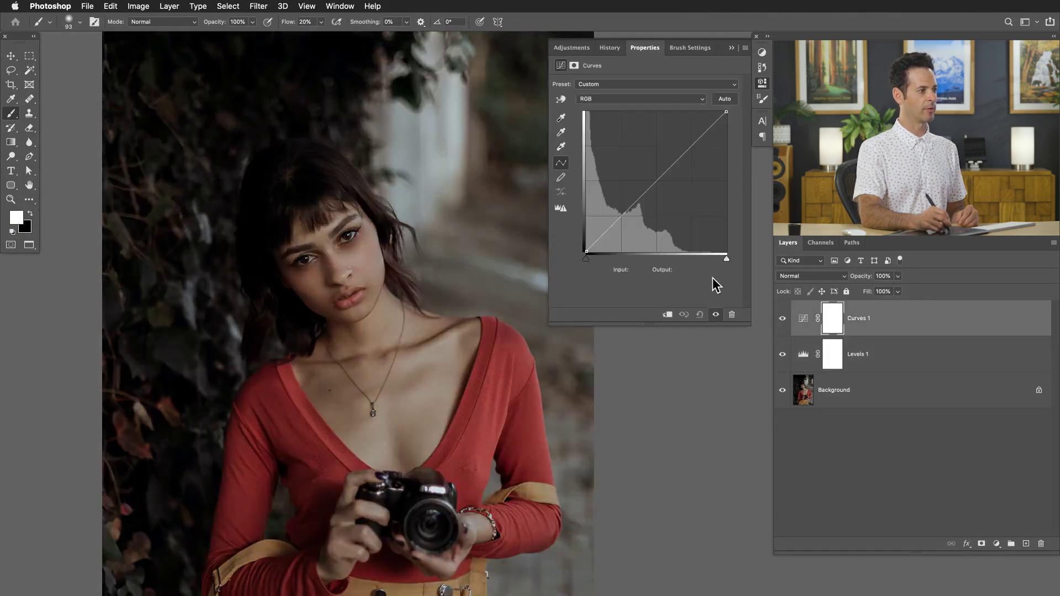
pyautogui.moveTo(725, 263)
pyautogui.mouseDown()
pyautogui.moveTo(634, 244)
pyautogui.moveTo(734, 254)
pyautogui.mouseUp()
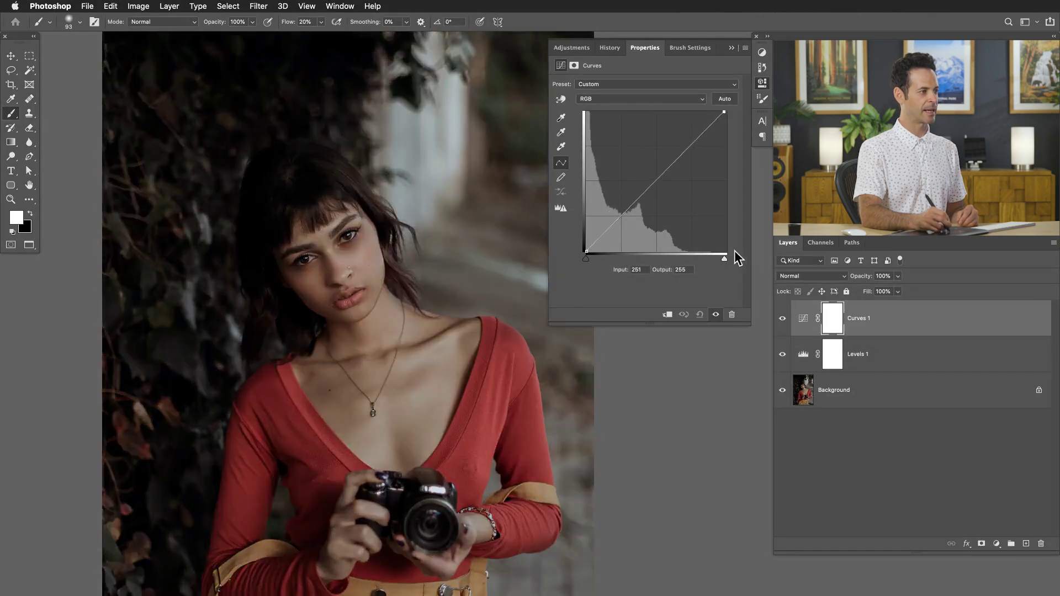
# Step: Compare the midtone slider of Levels 1 with bending the middle of the Curves 1 curve, resetting Levels 1 and removing the curve point
pyautogui.click(805, 358)
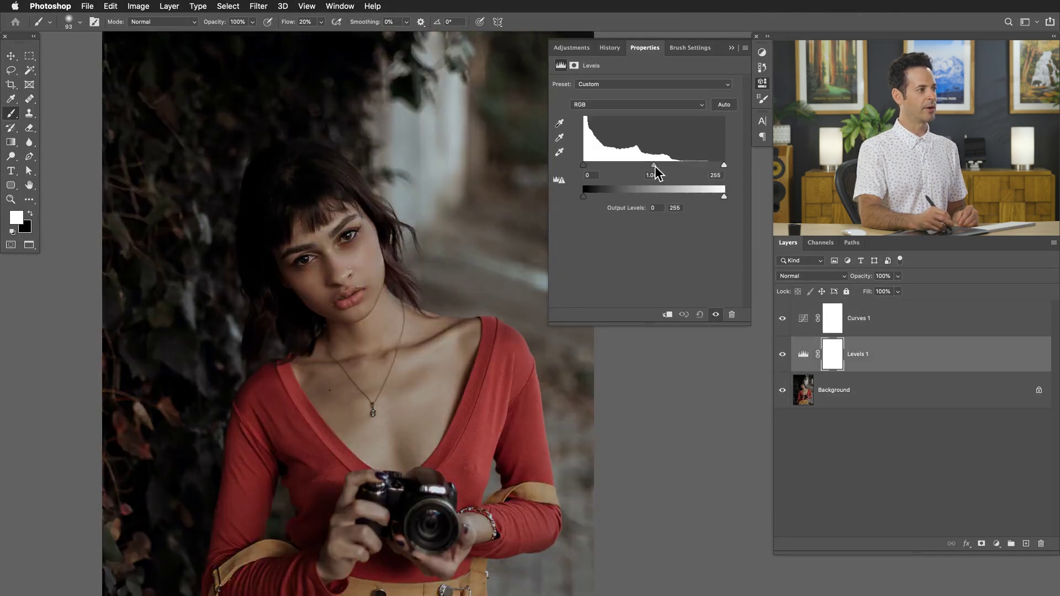
pyautogui.moveTo(654, 169)
pyautogui.mouseDown()
pyautogui.moveTo(678, 167)
pyautogui.moveTo(621, 168)
pyautogui.moveTo(654, 167)
pyautogui.mouseUp()
pyautogui.click(699, 314)
pyautogui.click(795, 321)
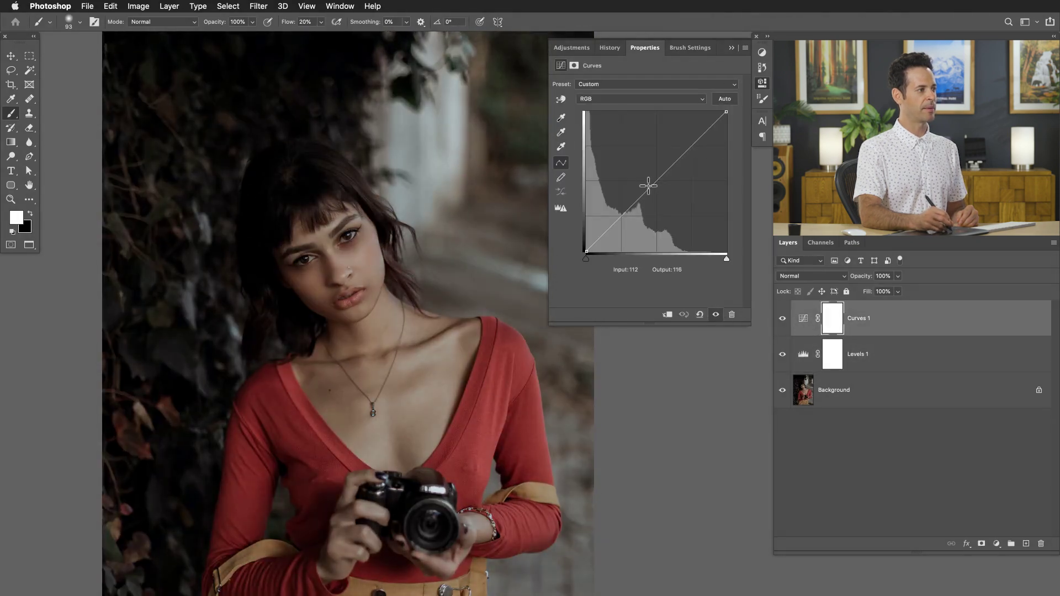
pyautogui.moveTo(649, 186); pyautogui.dragTo(667, 316)
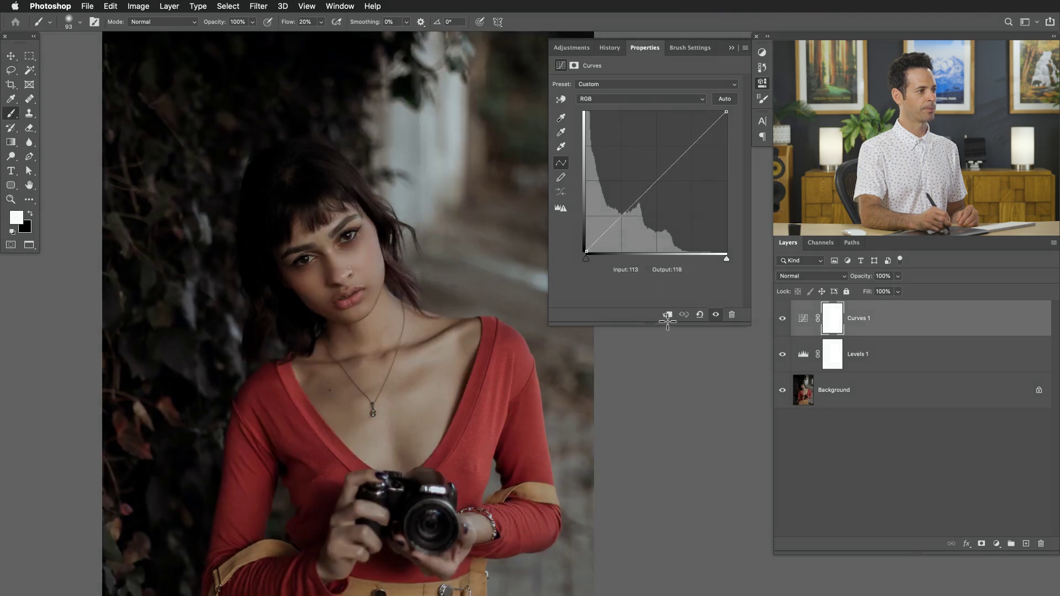
# Step: Compare the black output slider of Levels 1 with raising the Curves 1 black point to output 59, and reset Curves 1
pyautogui.click(803, 356)
pyautogui.moveTo(584, 197)
pyautogui.mouseDown()
pyautogui.moveTo(630, 196)
pyautogui.moveTo(577, 194)
pyautogui.mouseUp()
pyautogui.click(807, 324)
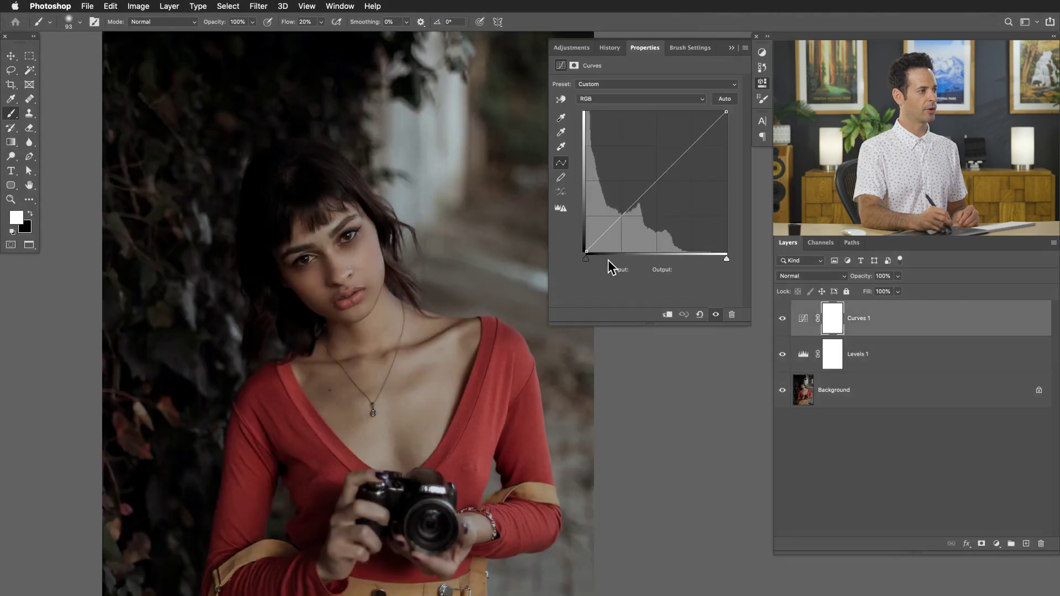
pyautogui.moveTo(586, 252); pyautogui.dragTo(567, 220)
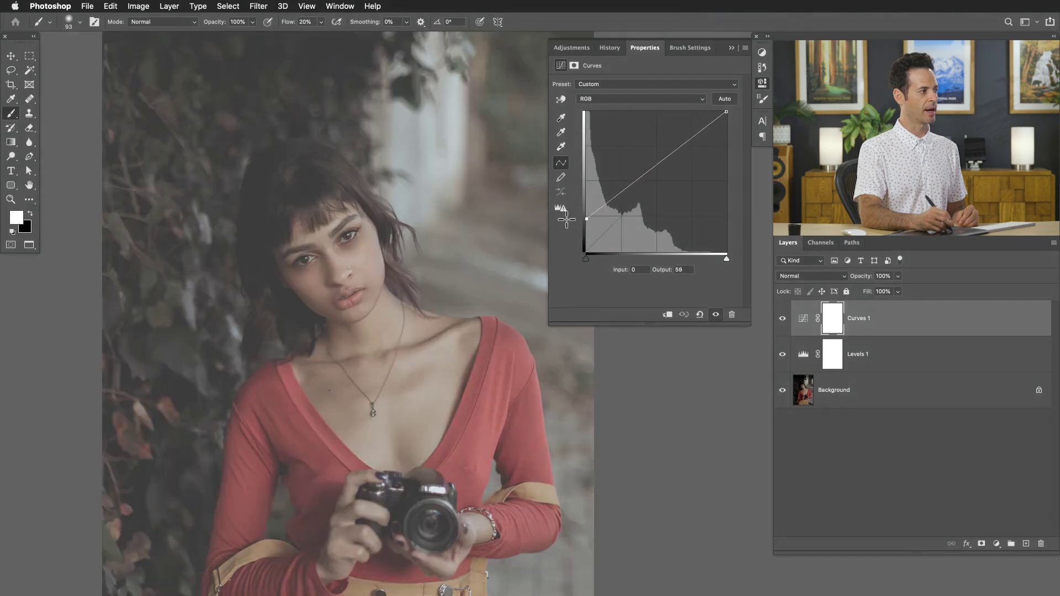
pyautogui.click(699, 314)
# Step: Compare the white output slider of Levels 1 with lowering the Curves 1 white point, returning both to 255
pyautogui.click(803, 358)
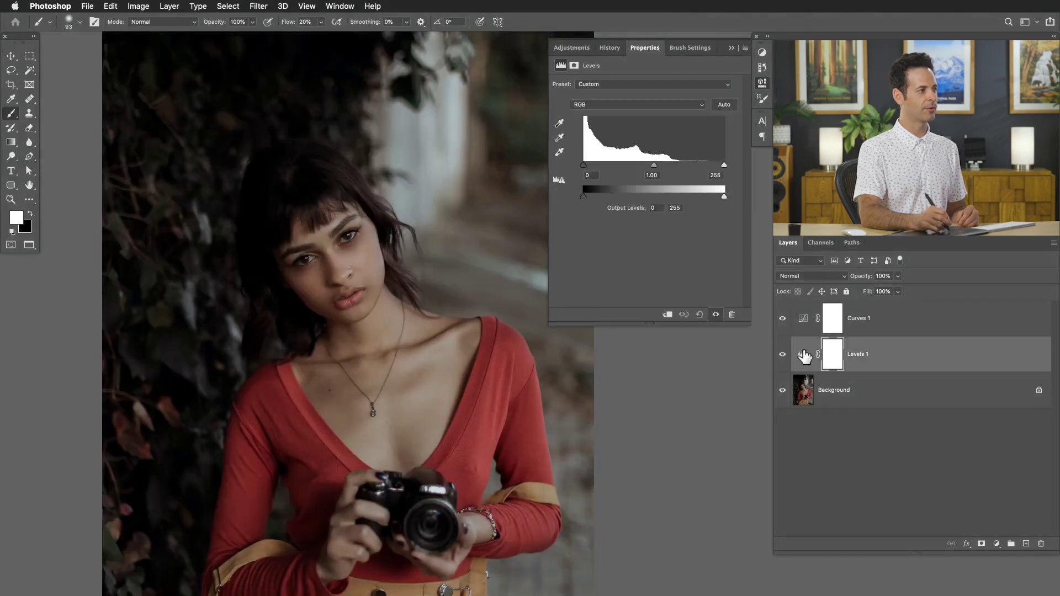
pyautogui.moveTo(724, 197)
pyautogui.mouseDown()
pyautogui.moveTo(639, 198)
pyautogui.moveTo(725, 198)
pyautogui.mouseUp()
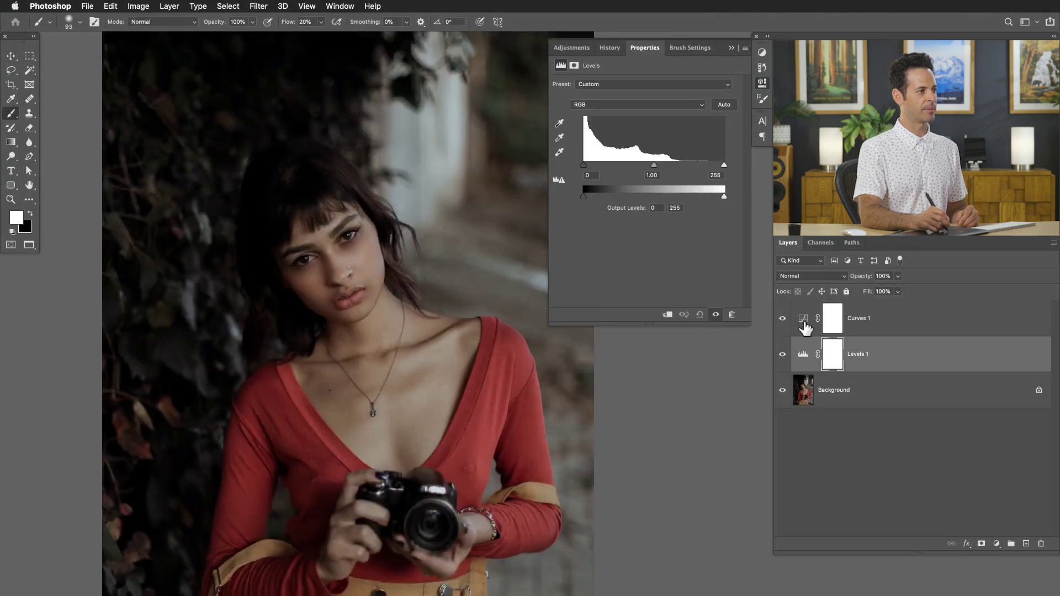
pyautogui.click(804, 326)
pyautogui.moveTo(729, 115)
pyautogui.mouseDown()
pyautogui.moveTo(752, 168)
pyautogui.moveTo(727, 112)
pyautogui.mouseUp()
# Step: Compare the color channel choices of Curves 1 and Levels 1, leaving both on RGB
pyautogui.click(640, 100)
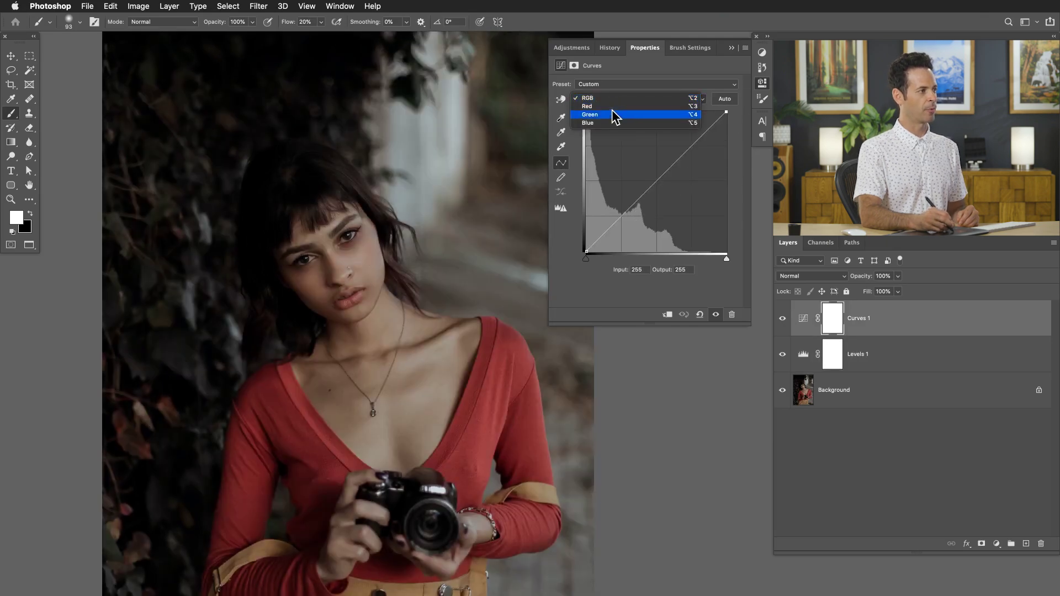
pyautogui.click(733, 147)
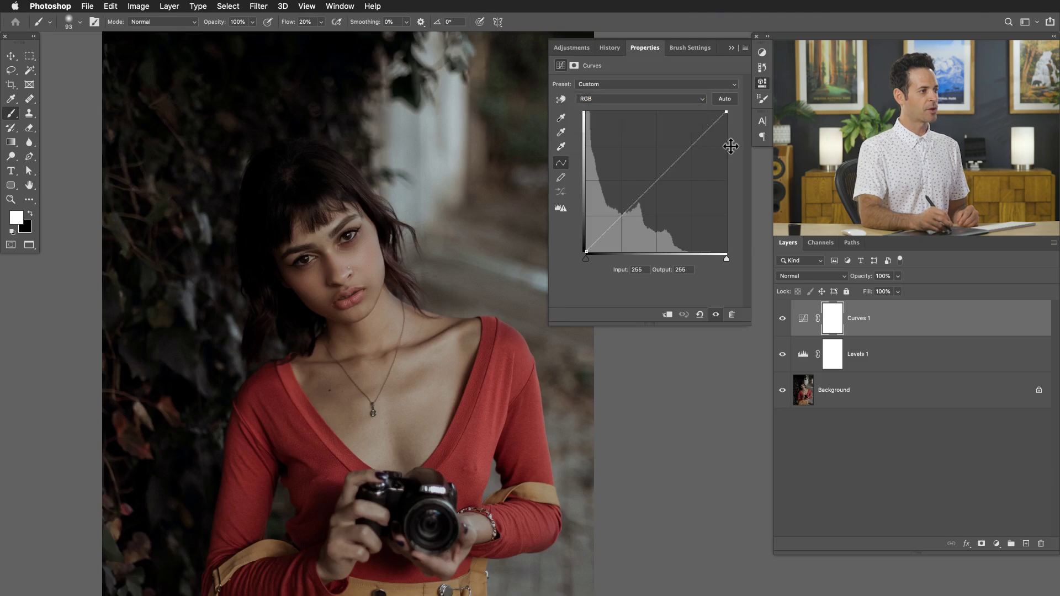
pyautogui.click(804, 354)
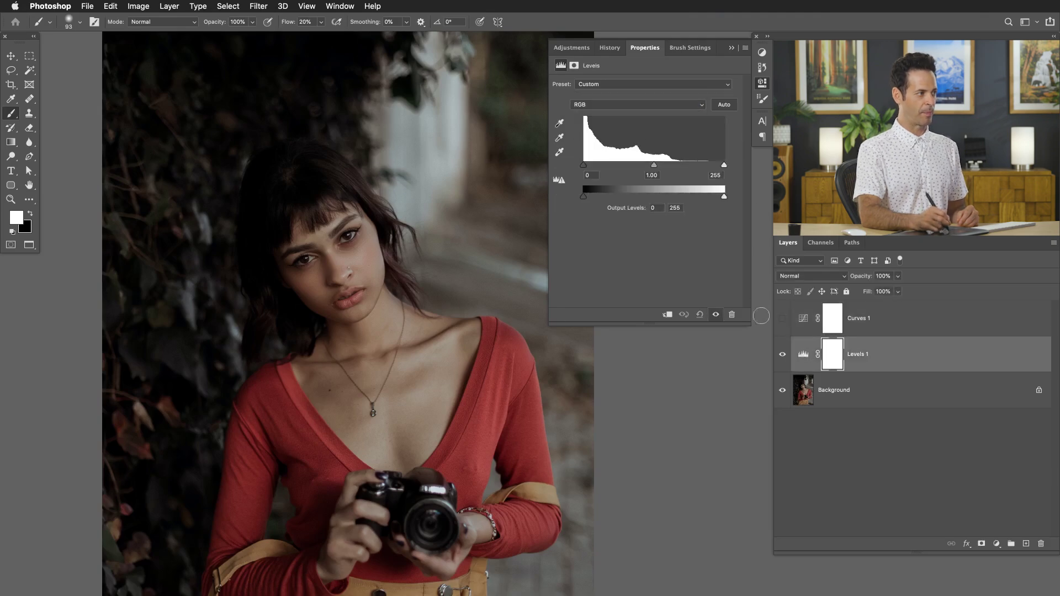
pyautogui.click(598, 104)
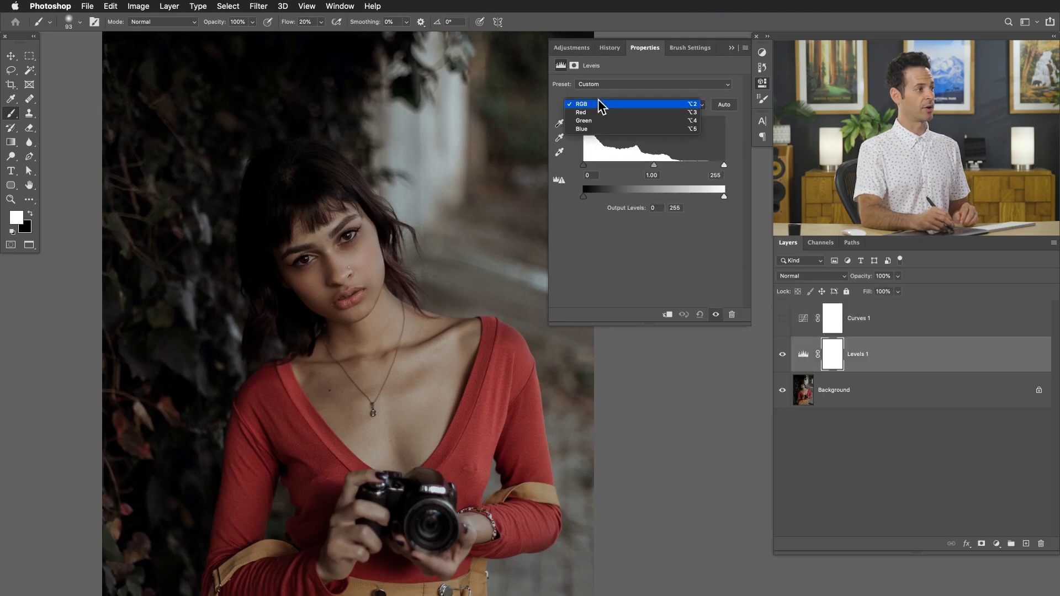
pyautogui.click(609, 250)
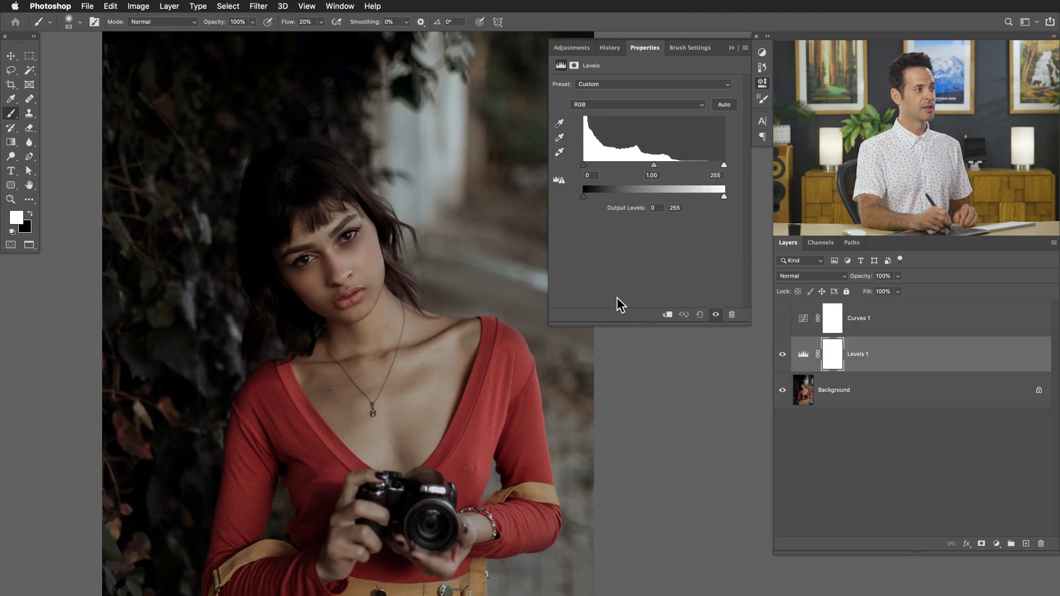
# Step: Make Curves 1 visible and active, and hide Levels 1, with the whole portrait in view
pyautogui.click(782, 318)
pyautogui.click(782, 354)
pyautogui.click(795, 326)
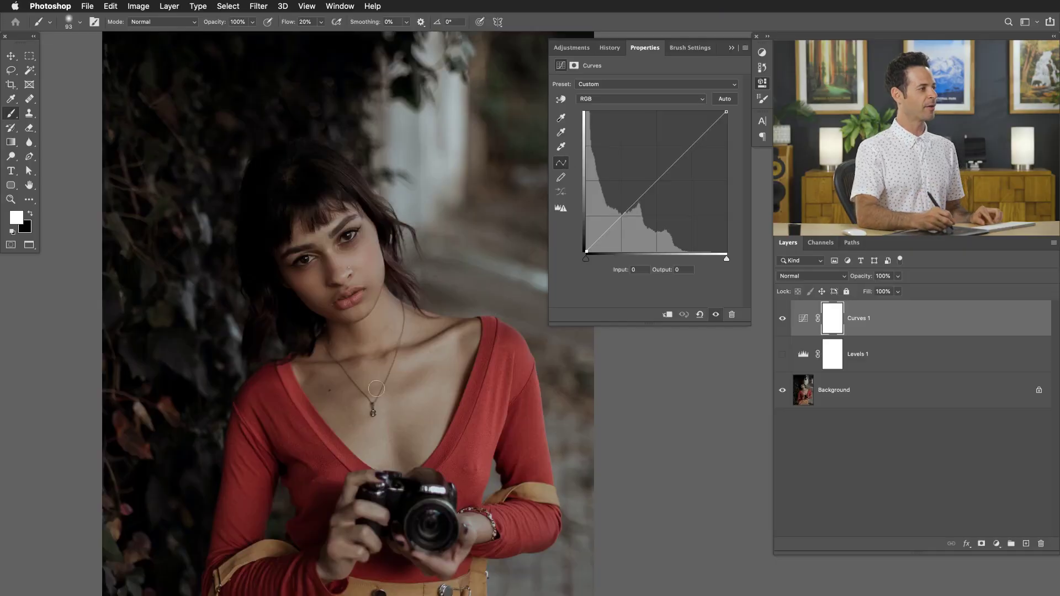
pyautogui.moveTo(407, 308); pyautogui.dragTo(379, 326)
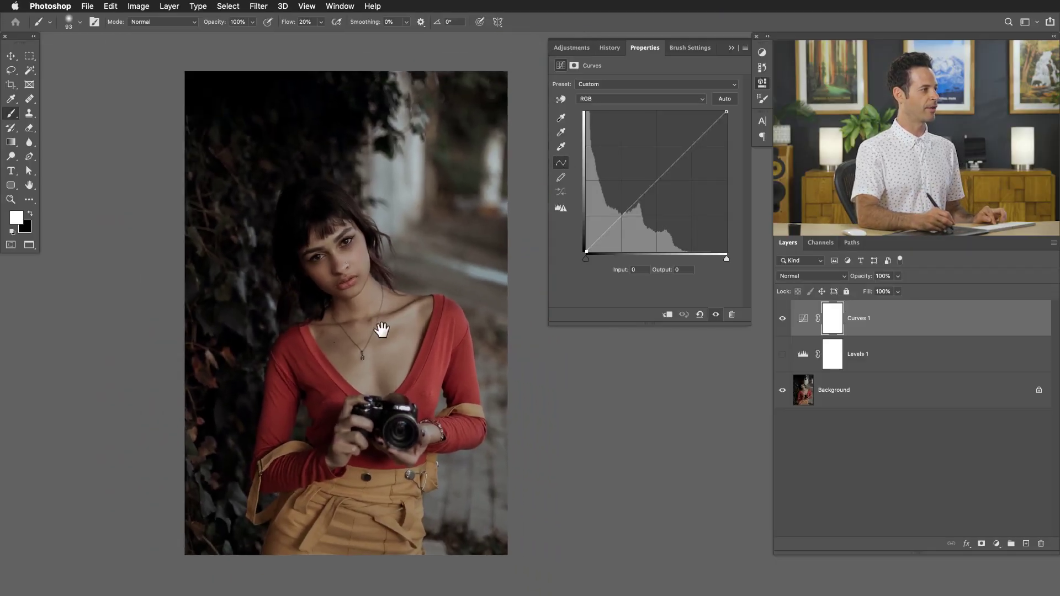
# Step: Use on-image adjustment in Curves 1 to brighten the foliage and set the face tone at input 88, output 109, and highlights at input 177, output 192
pyautogui.click(561, 101)
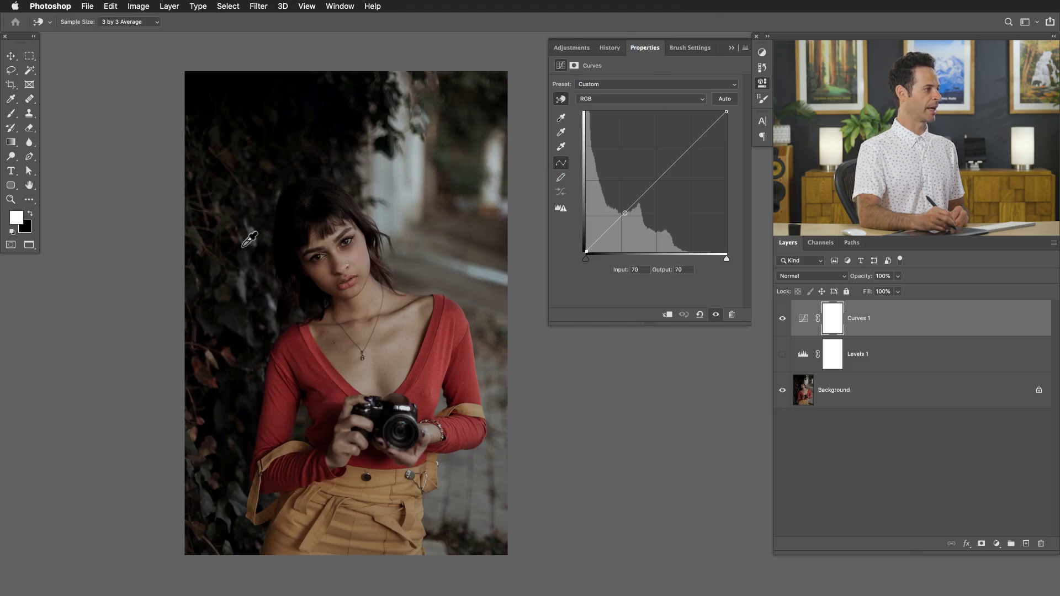
pyautogui.moveTo(246, 258); pyautogui.dragTo(254, 253)
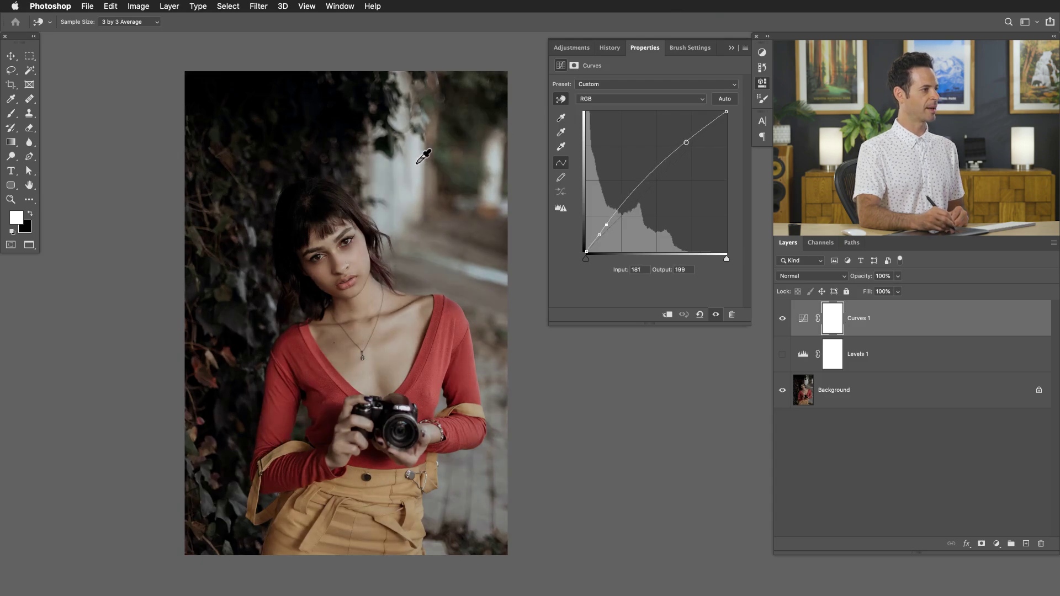
pyautogui.moveTo(422, 163); pyautogui.dragTo(420, 180)
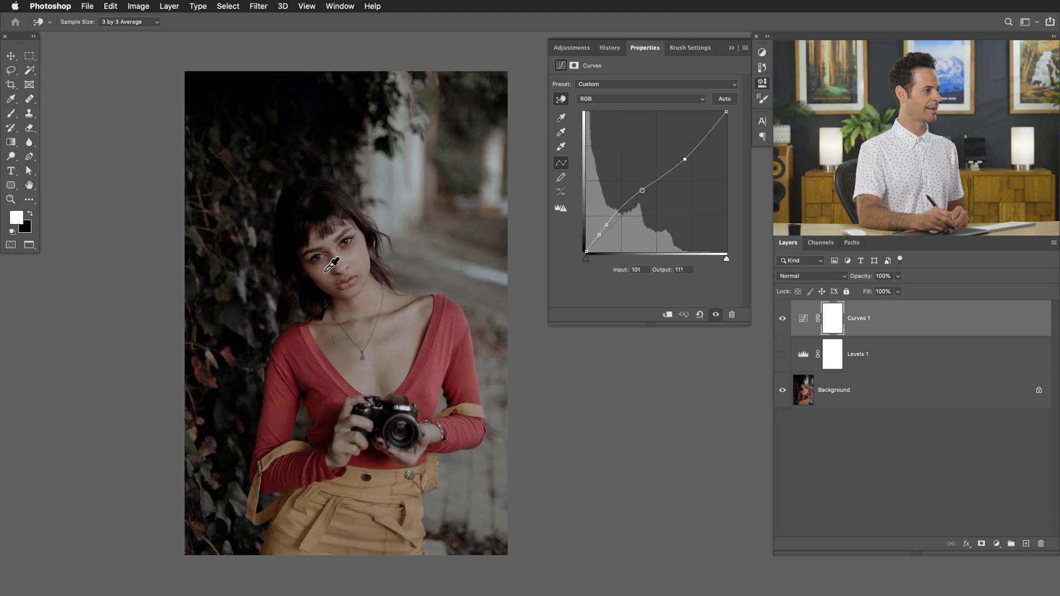
pyautogui.moveTo(335, 266); pyautogui.dragTo(333, 263)
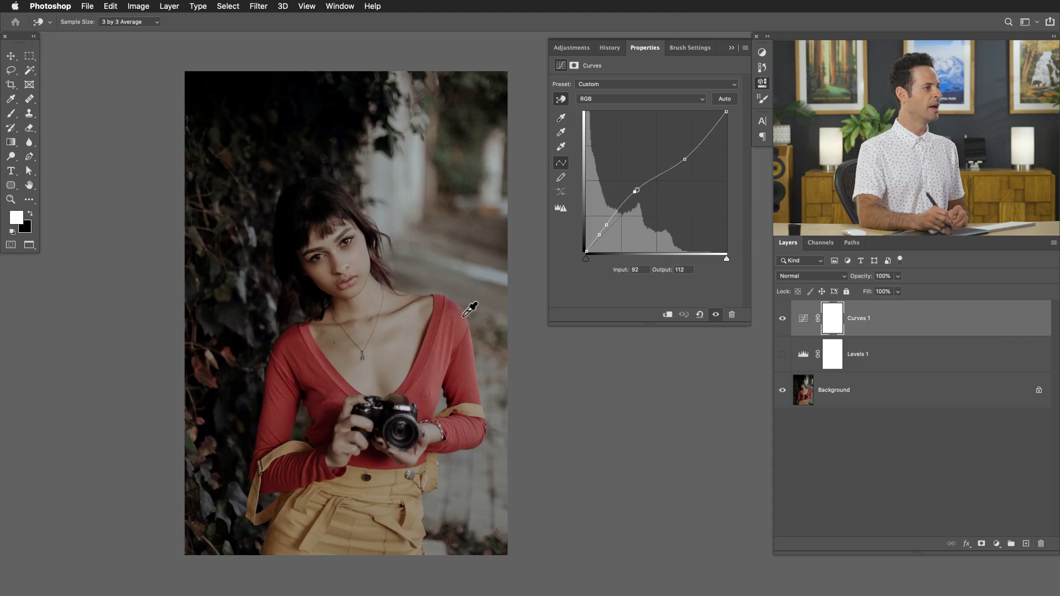
pyautogui.click(561, 101)
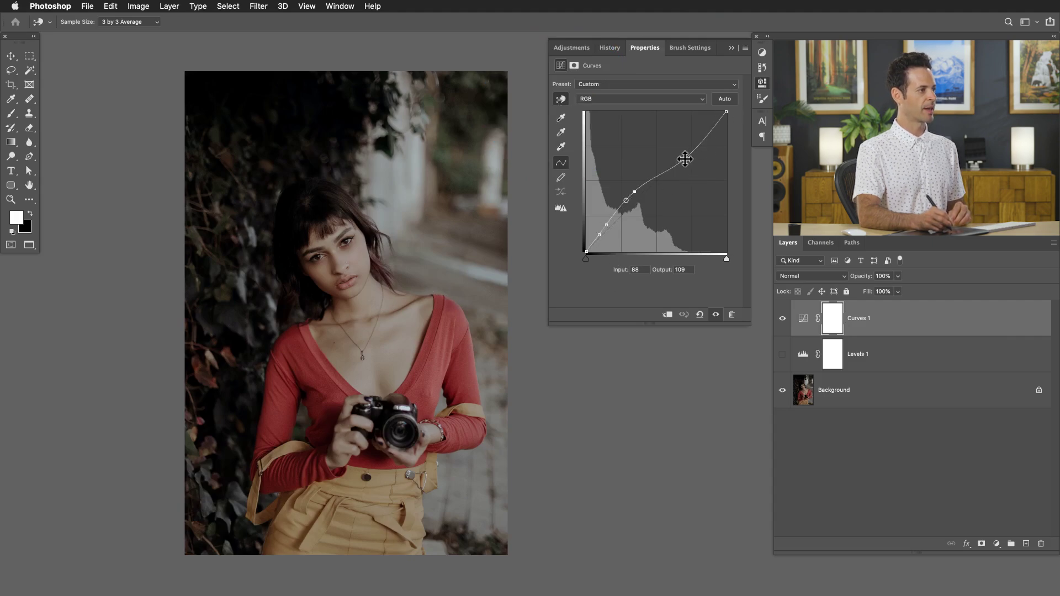
pyautogui.moveTo(683, 160); pyautogui.dragTo(680, 148)
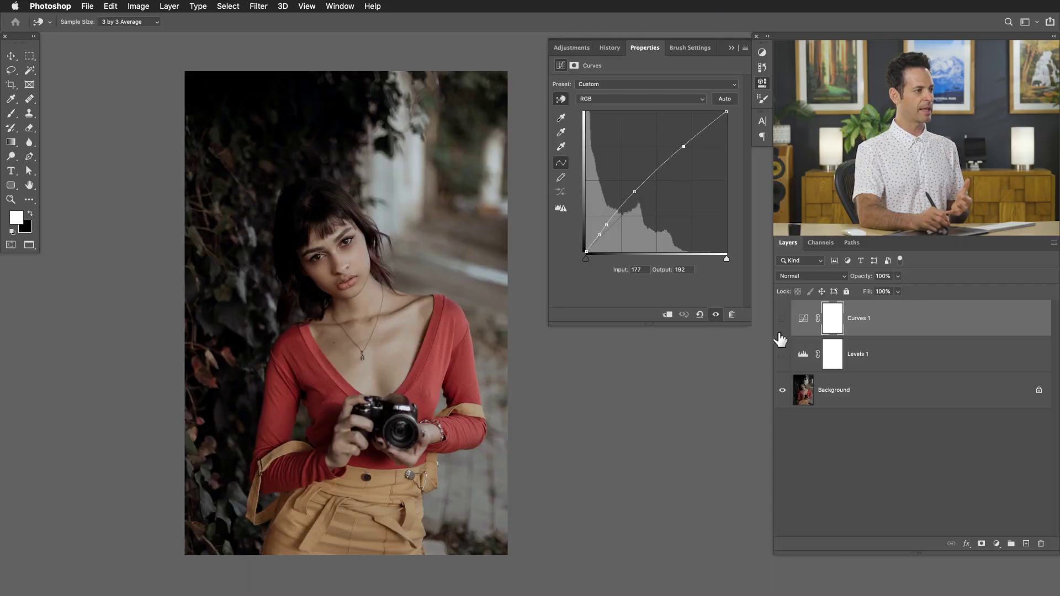
# Step: Show Levels 1 in place of Curves 1 and set its midtone value to 1.27
pyautogui.click(782, 354)
pyautogui.click(804, 354)
pyautogui.press('b')
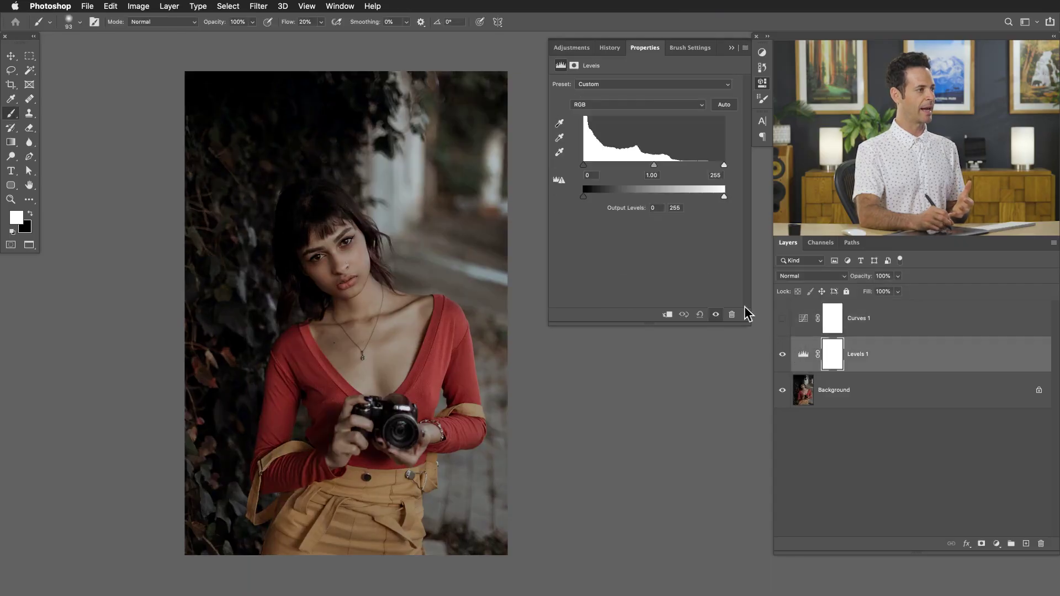
pyautogui.moveTo(653, 169); pyautogui.dragTo(631, 166)
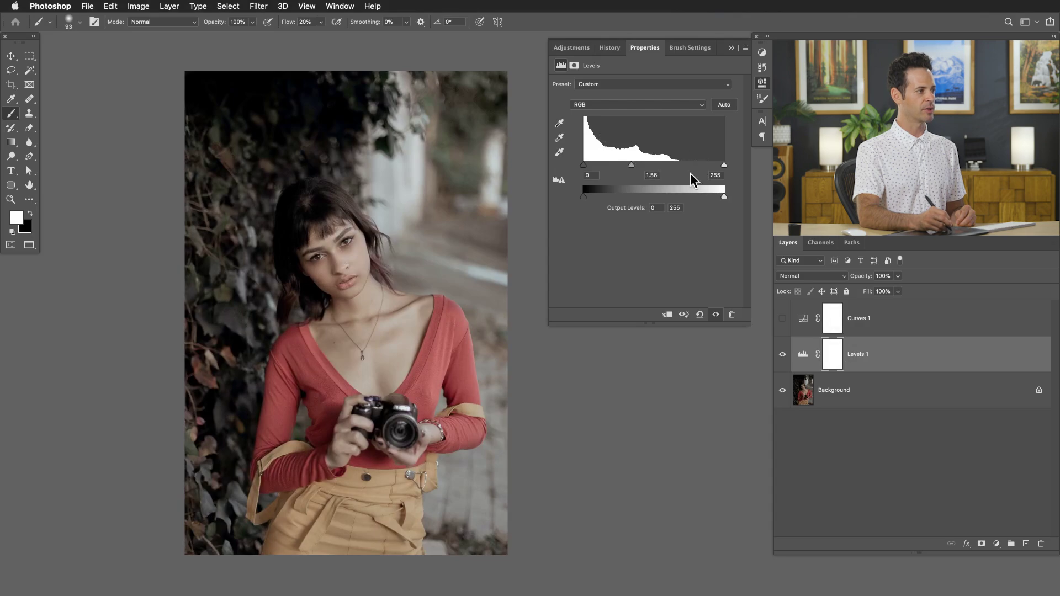
pyautogui.moveTo(630, 166)
pyautogui.mouseDown()
pyautogui.moveTo(651, 165)
pyautogui.moveTo(642, 164)
pyautogui.mouseUp()
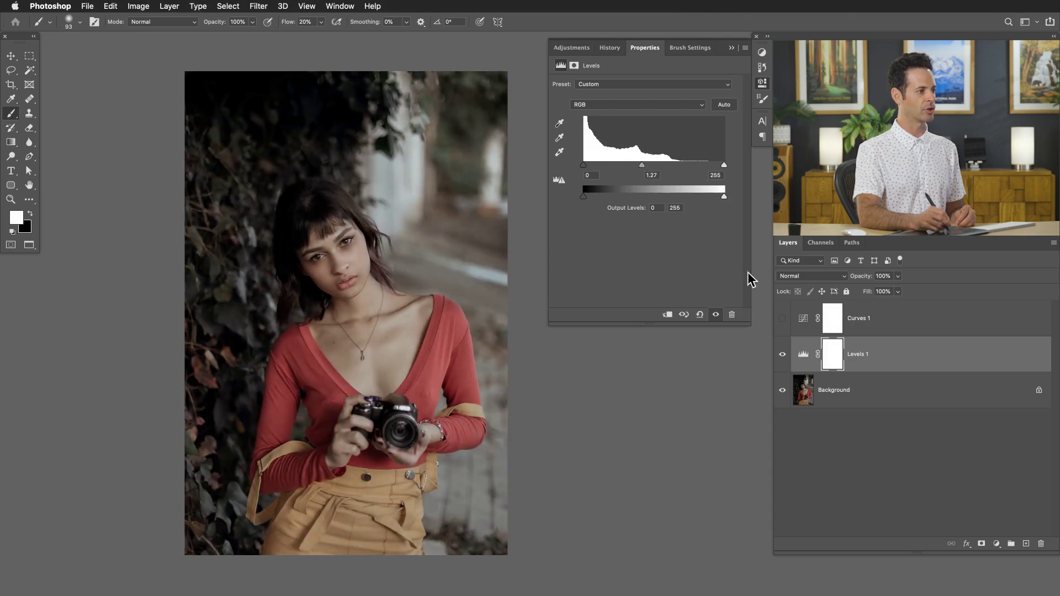
# Step: Switch back from Levels 1 to Curves 1 and raise the brighter tones in its Red channel, keeping input 51 at output 50
pyautogui.click(783, 354)
pyautogui.click(782, 318)
pyautogui.click(804, 318)
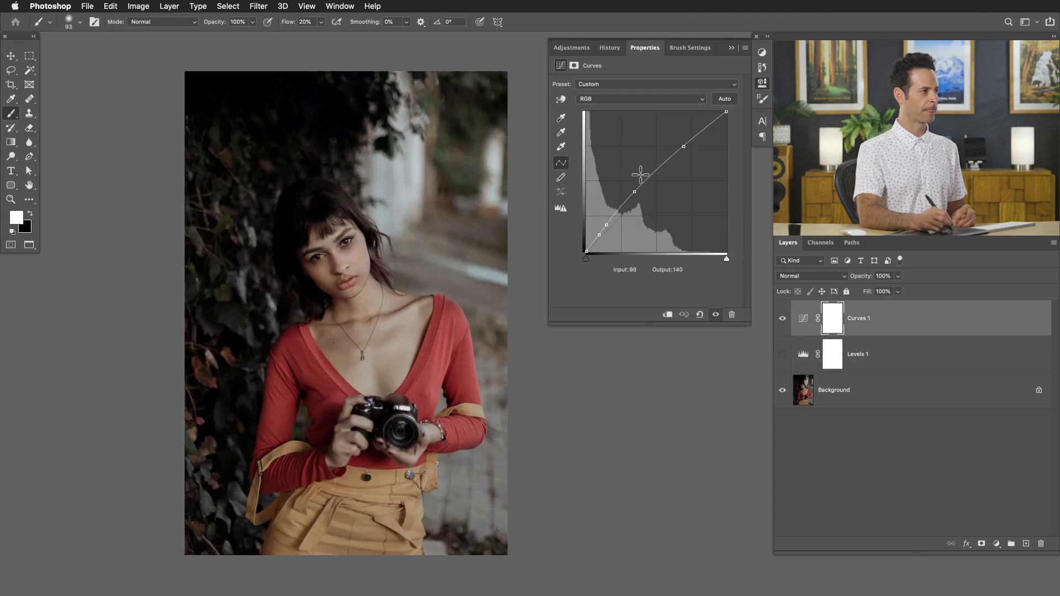
pyautogui.click(608, 98)
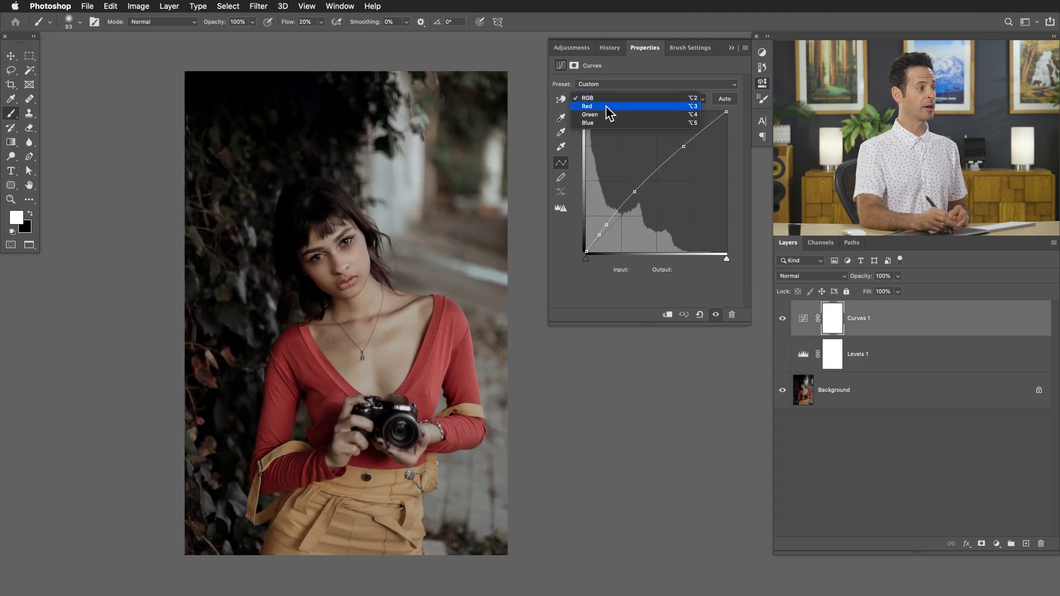
pyautogui.click(605, 104)
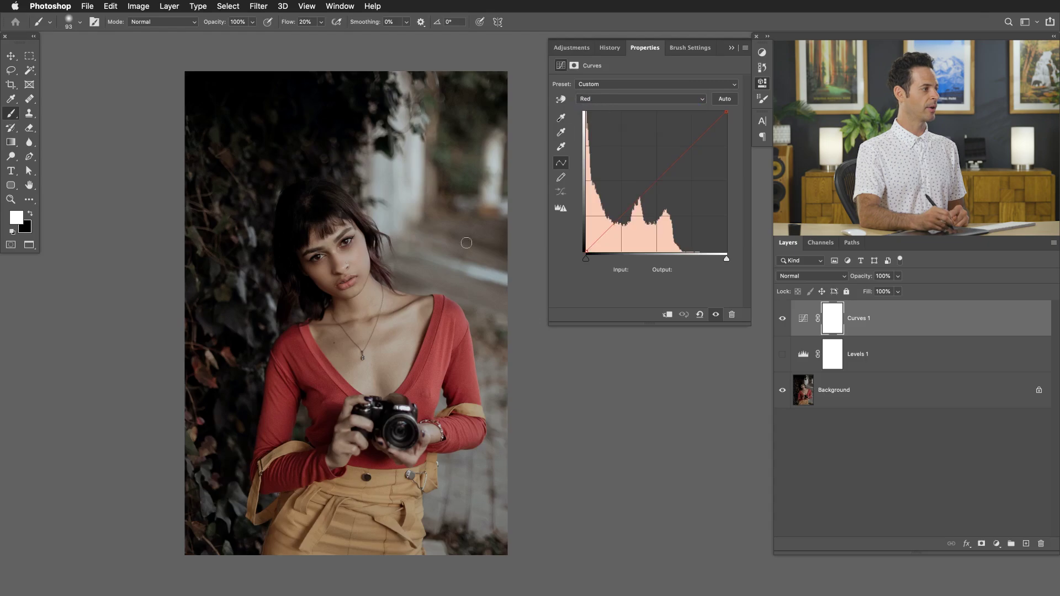
pyautogui.click(558, 105)
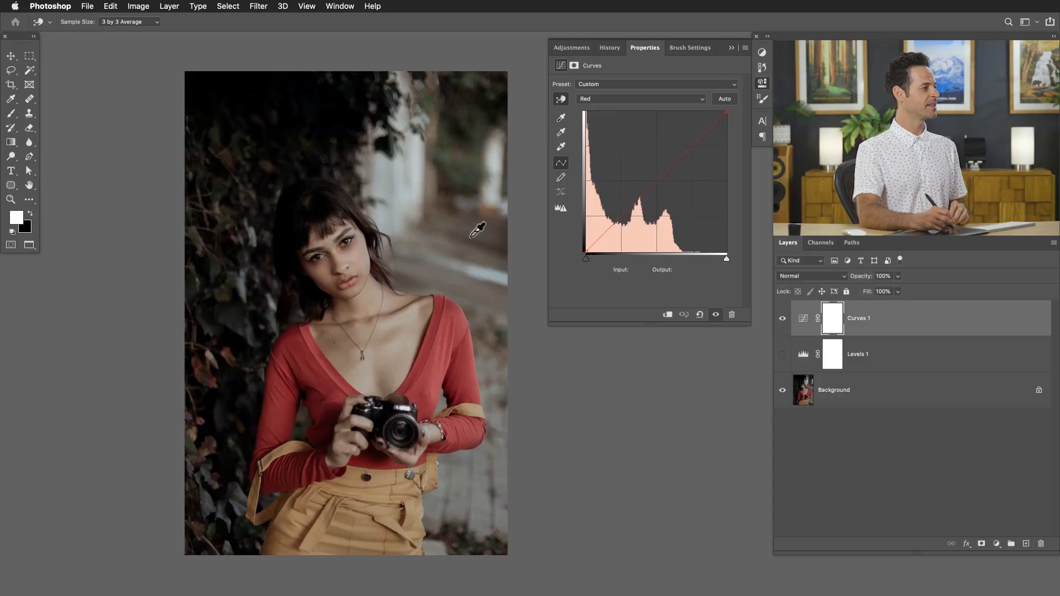
pyautogui.moveTo(380, 247); pyautogui.dragTo(380, 250)
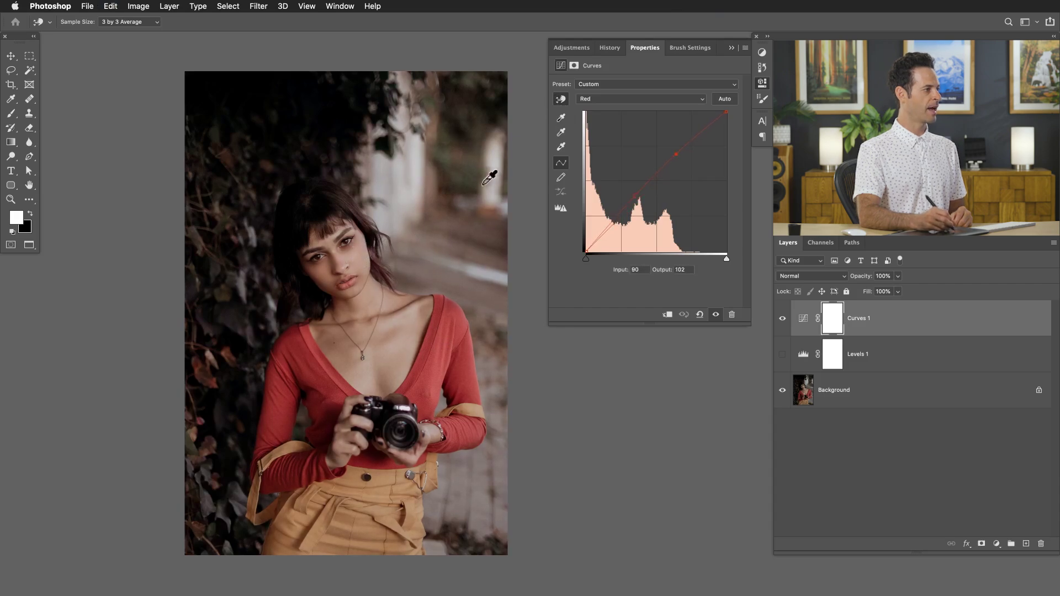
pyautogui.moveTo(481, 167); pyautogui.dragTo(480, 172)
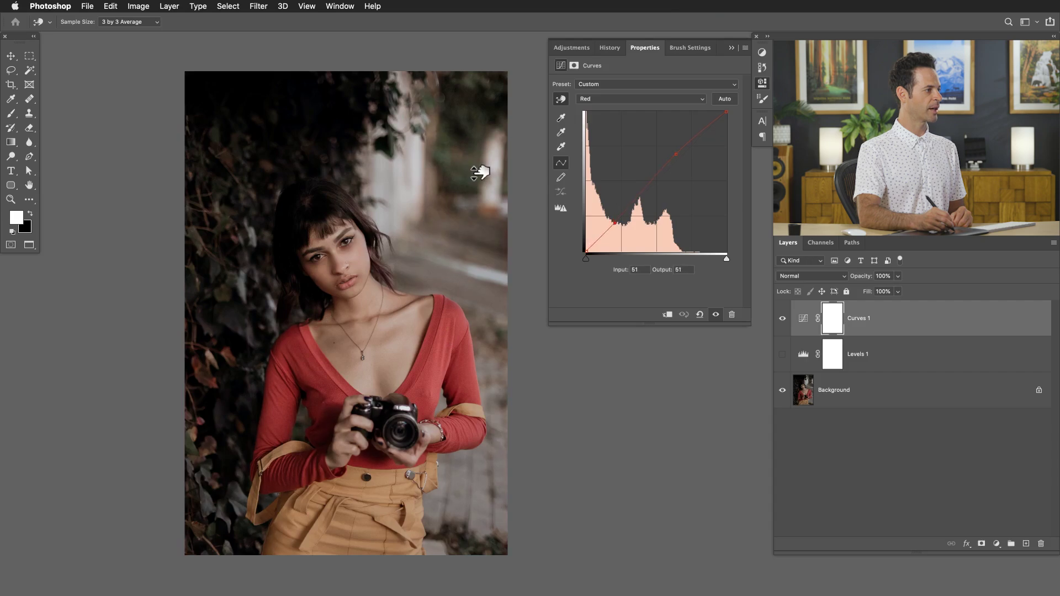
# Step: Lower the chest skin tone in the Curves 1 Green channel to about input 137, output 133, and in the Blue channel to input 111, output 108
pyautogui.click(603, 99)
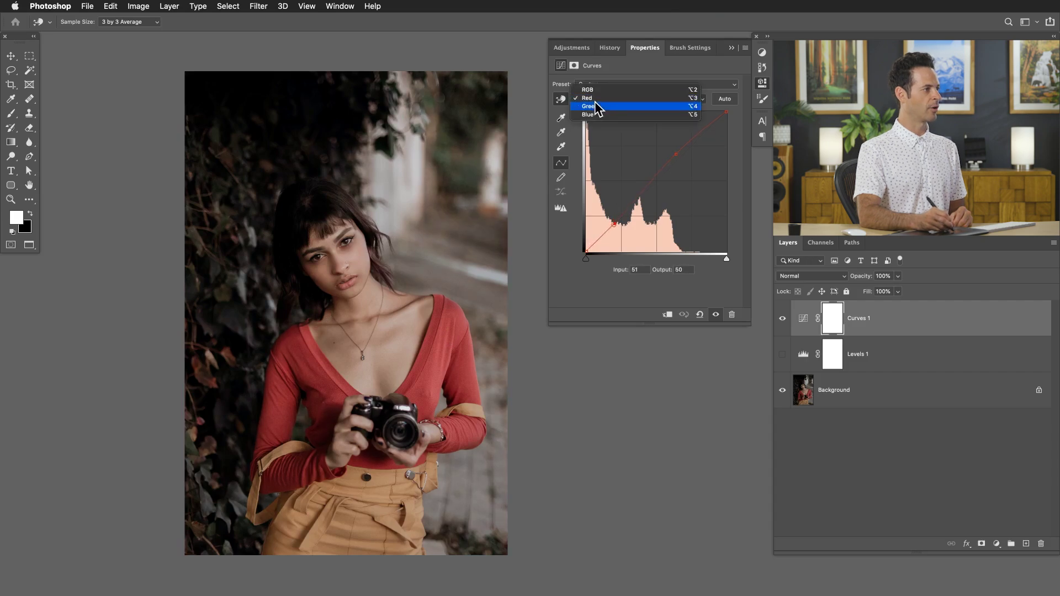
pyautogui.click(591, 107)
pyautogui.moveTo(408, 335); pyautogui.dragTo(409, 337)
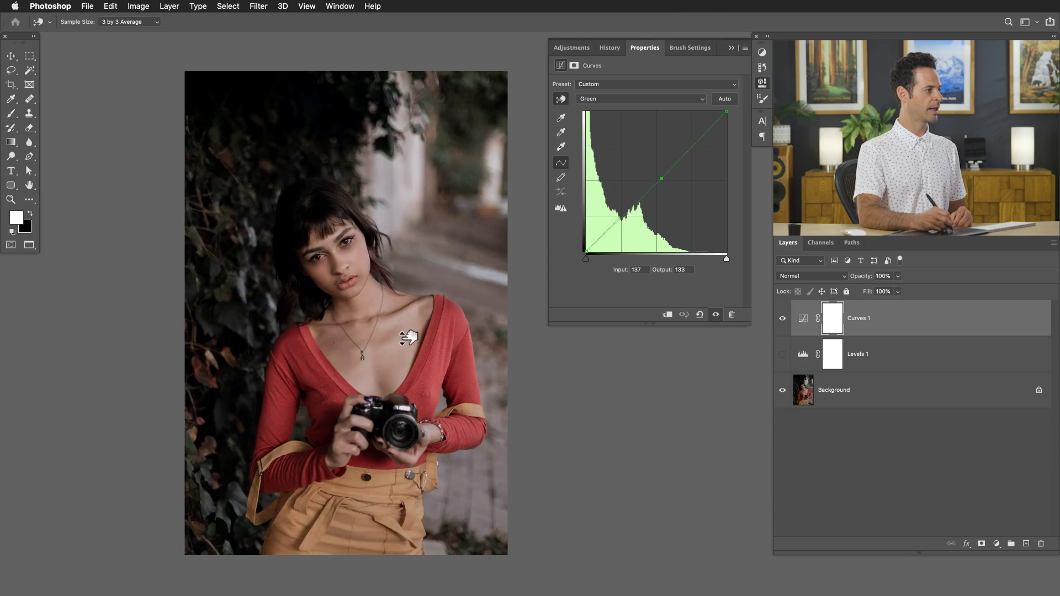
pyautogui.click(598, 98)
pyautogui.click(591, 110)
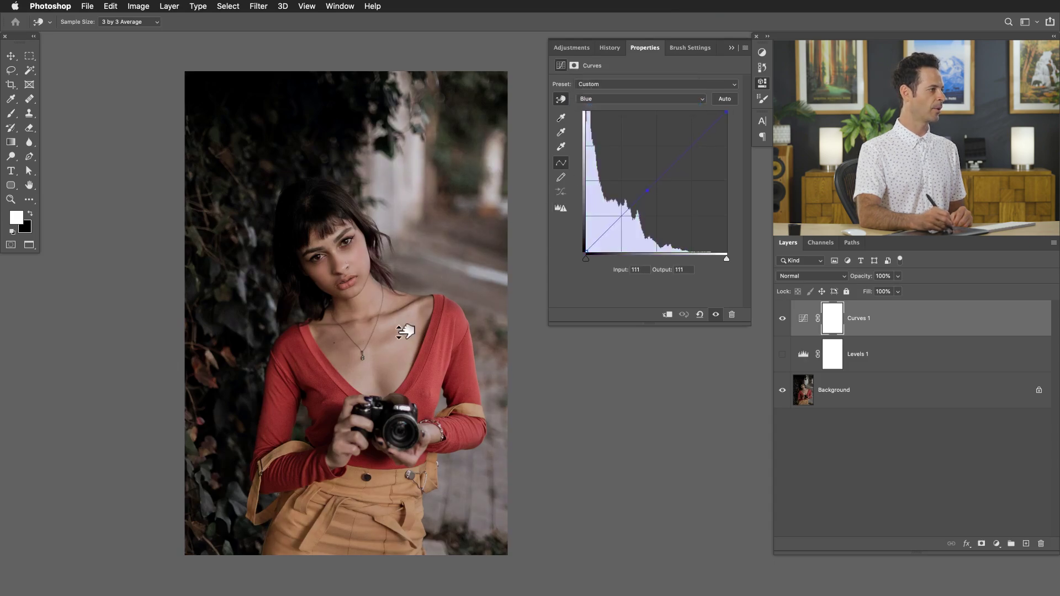
pyautogui.moveTo(405, 336); pyautogui.dragTo(406, 336)
pyautogui.moveTo(406, 334); pyautogui.dragTo(407, 332)
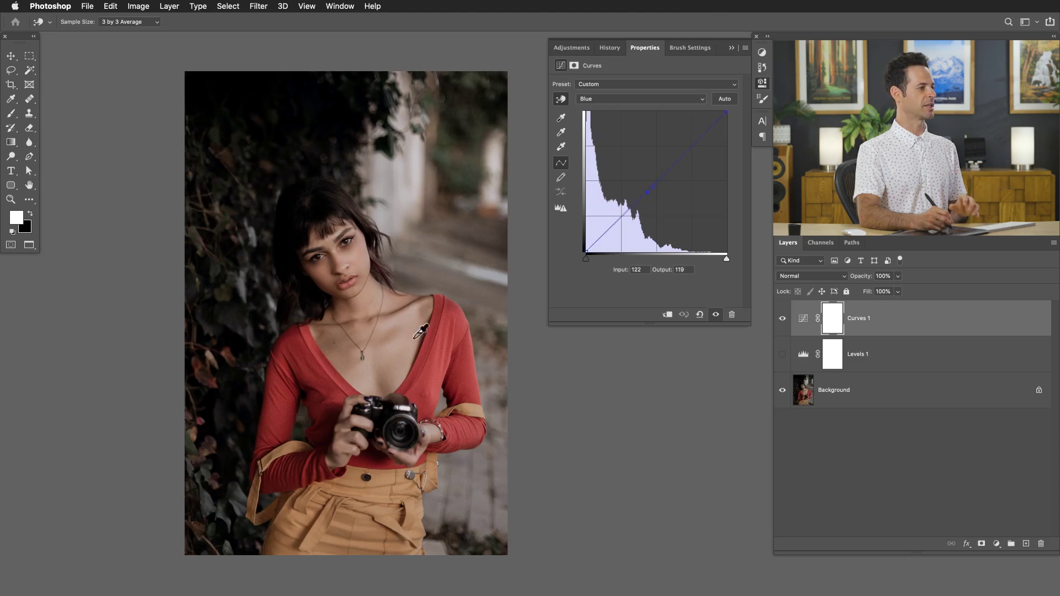
# Step: Compare the portrait with and without Curves 1, both as a whole and close up on the face
pyautogui.click(783, 319)
pyautogui.click(783, 319)
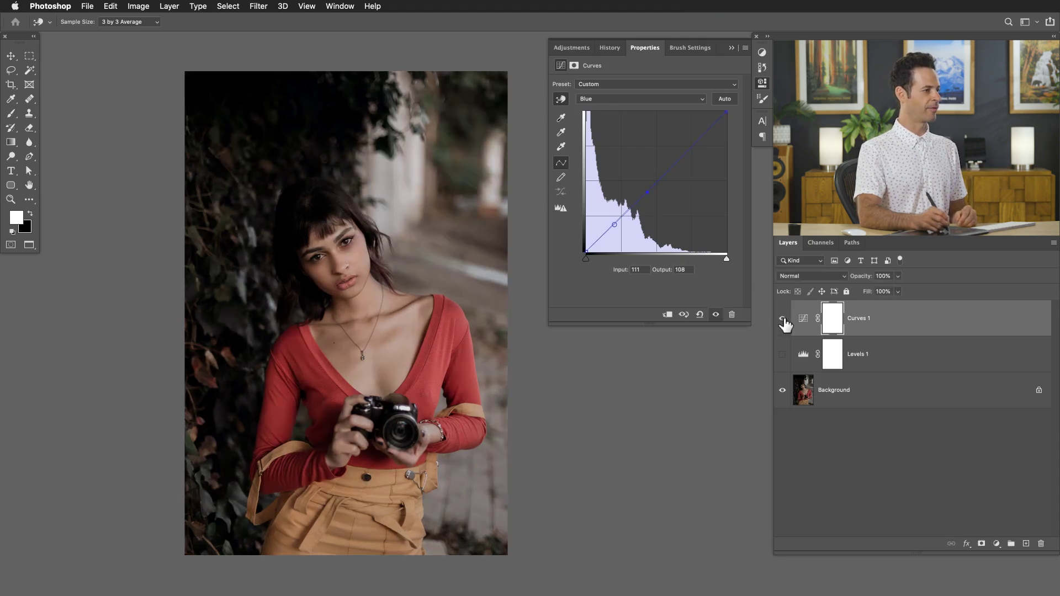
pyautogui.click(783, 319)
pyautogui.click(783, 320)
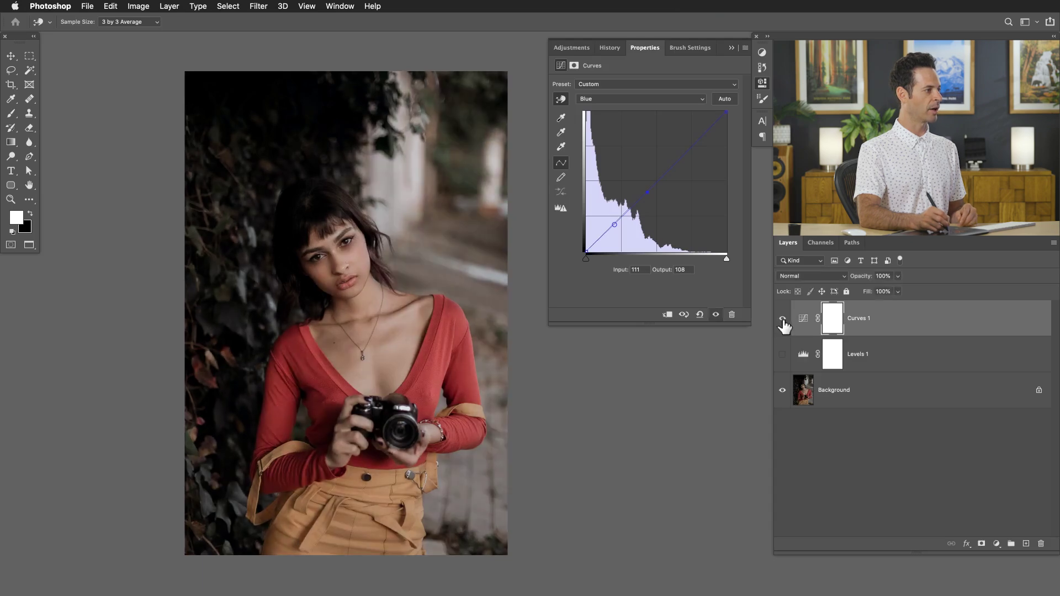
pyautogui.click(783, 320)
pyautogui.click(783, 321)
pyautogui.scroll(3, 383, 308)
pyautogui.scroll(2, 383, 308)
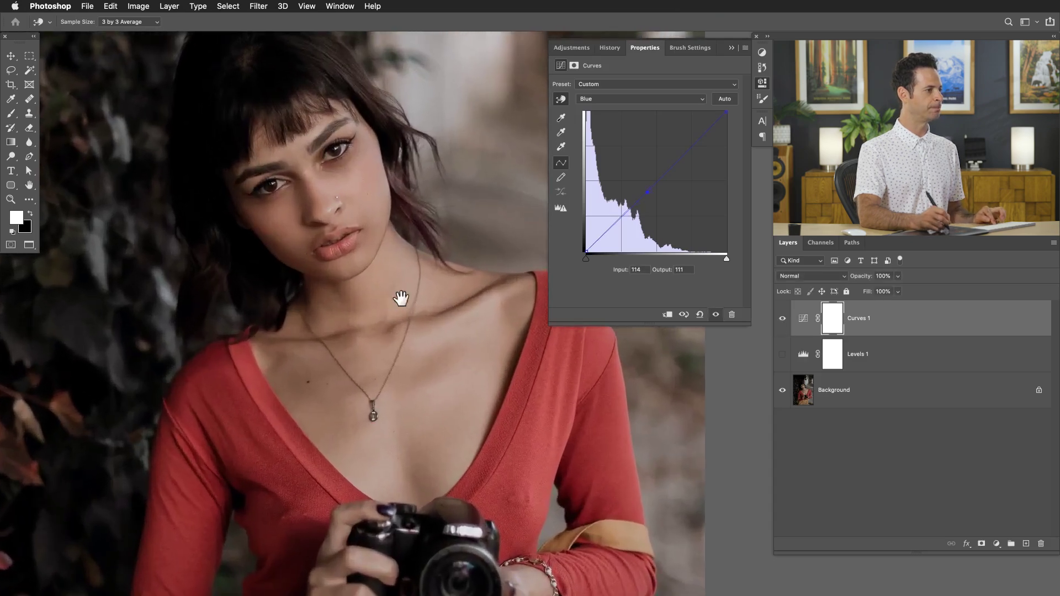
pyautogui.click(783, 320)
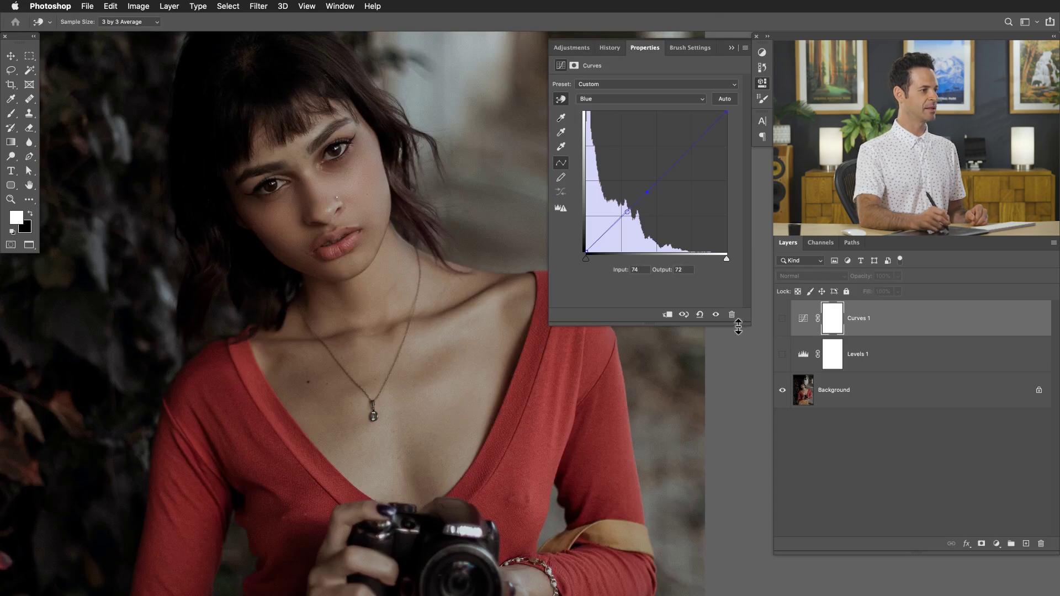
pyautogui.click(783, 322)
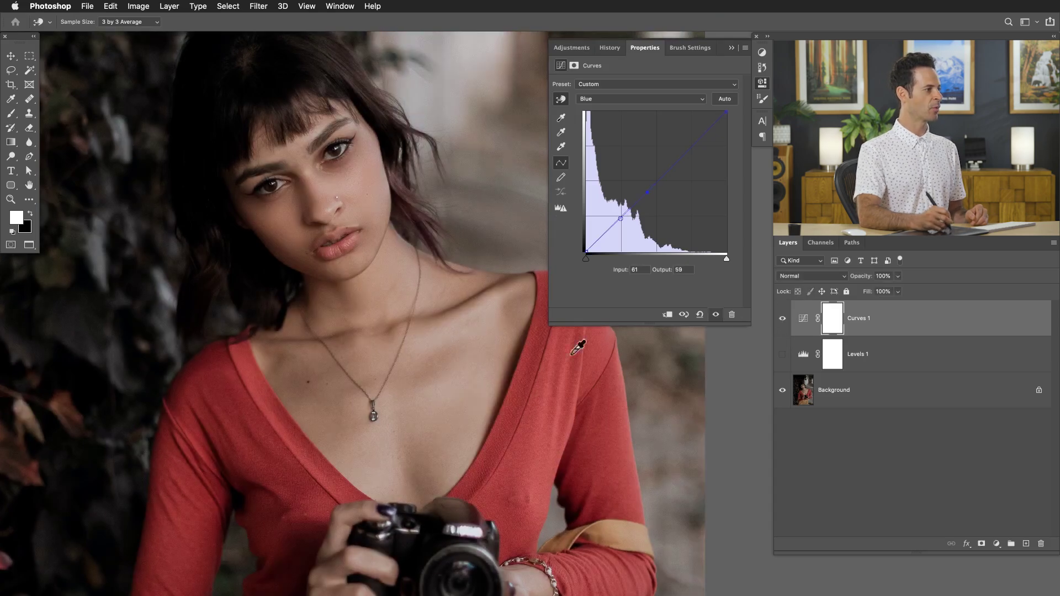
pyautogui.scroll(-5, 488, 398)
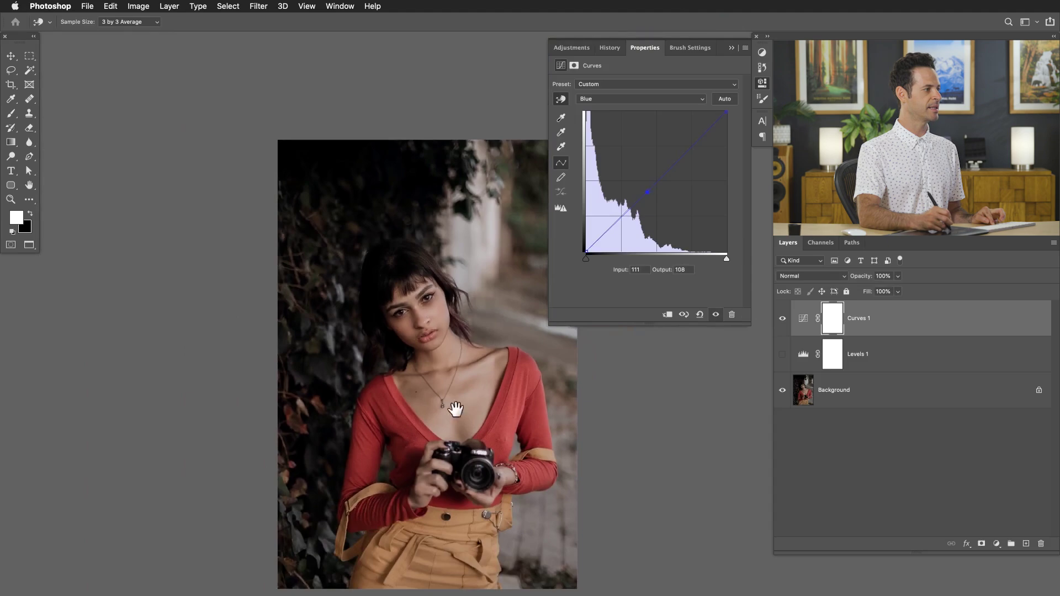
pyautogui.scroll(5, 411, 389)
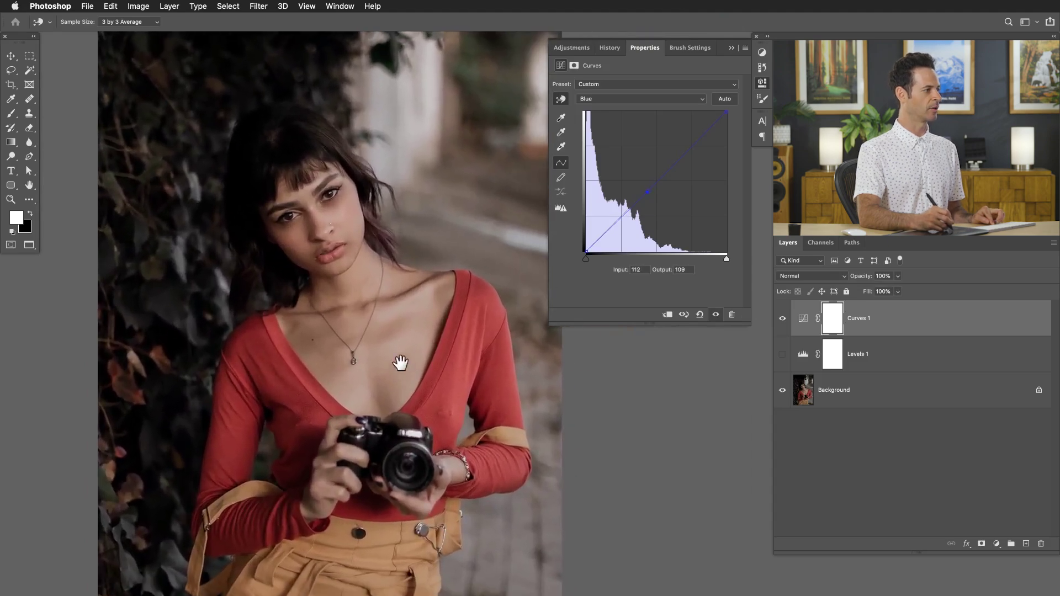
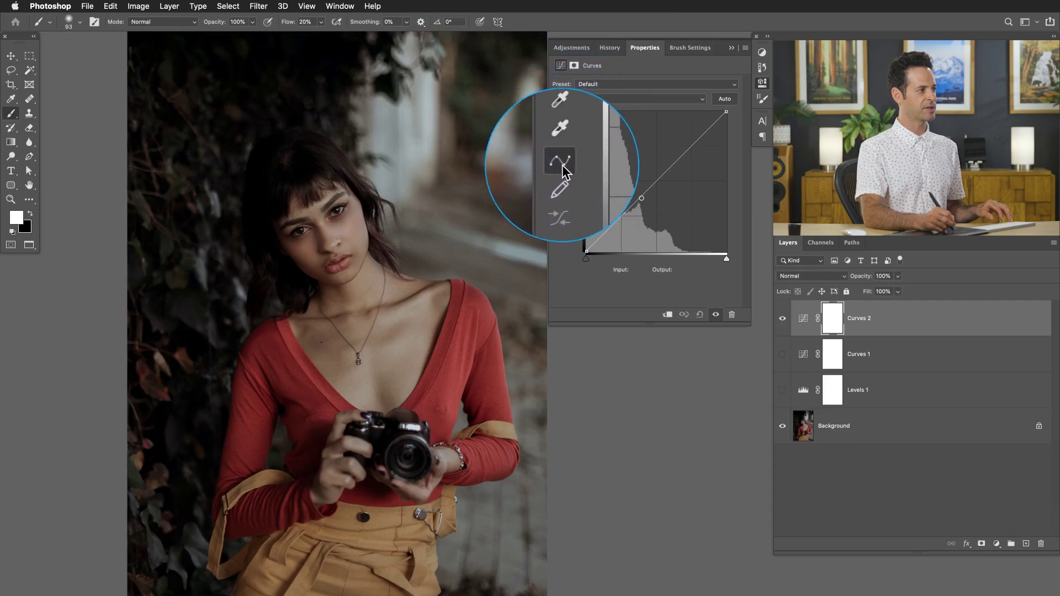
# Step: Try bending the Curves 2 RGB curve with many points, including input 231, output 230 and input 139, output 85, and reset it
pyautogui.click(614, 214)
pyautogui.moveTo(640, 197); pyautogui.dragTo(695, 154)
pyautogui.click(713, 126)
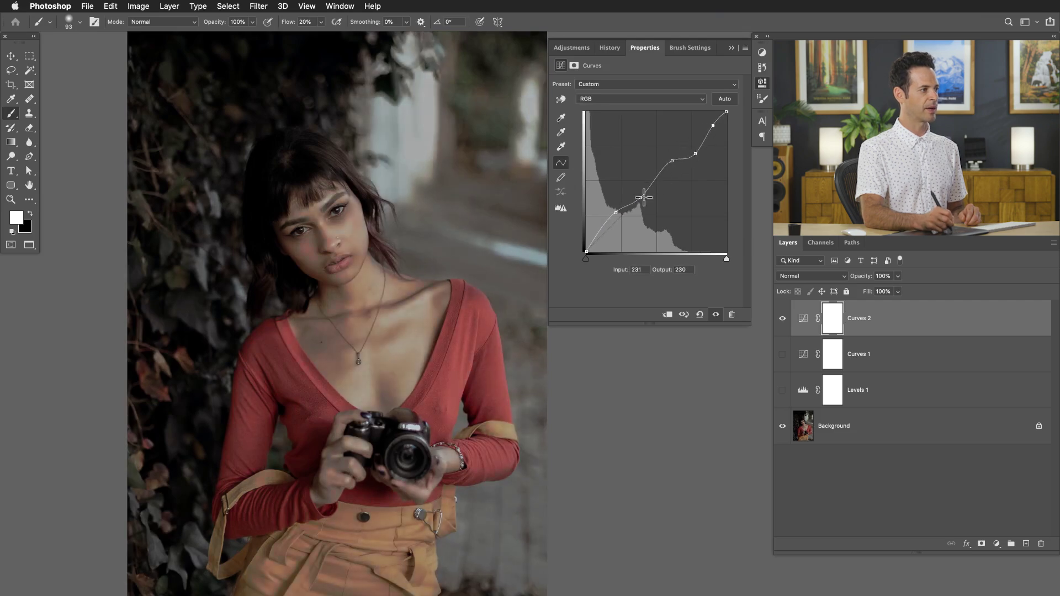
pyautogui.moveTo(624, 207); pyautogui.dragTo(597, 244)
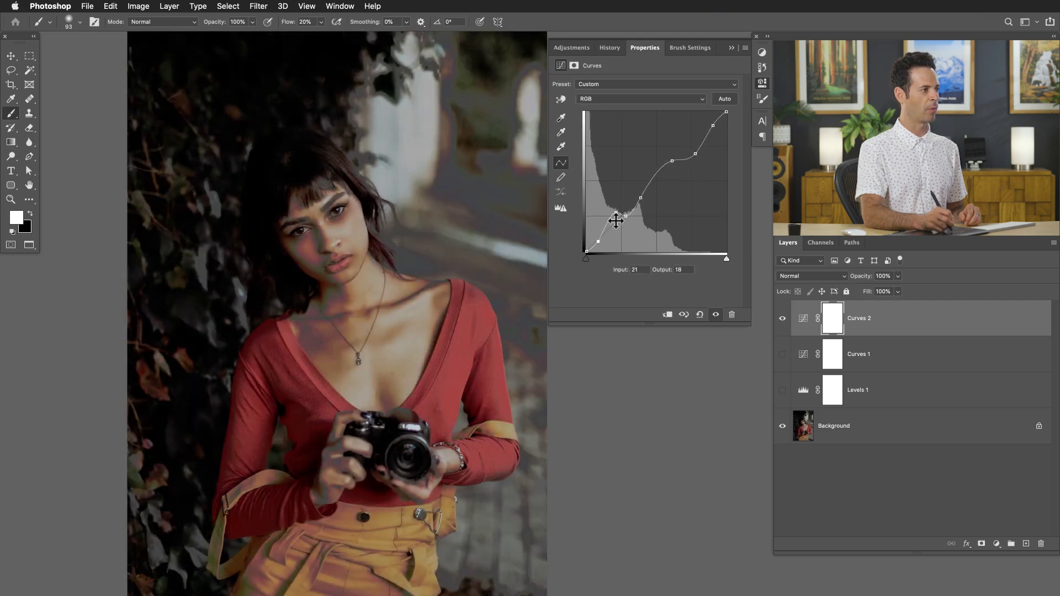
pyautogui.moveTo(660, 175); pyautogui.dragTo(662, 210)
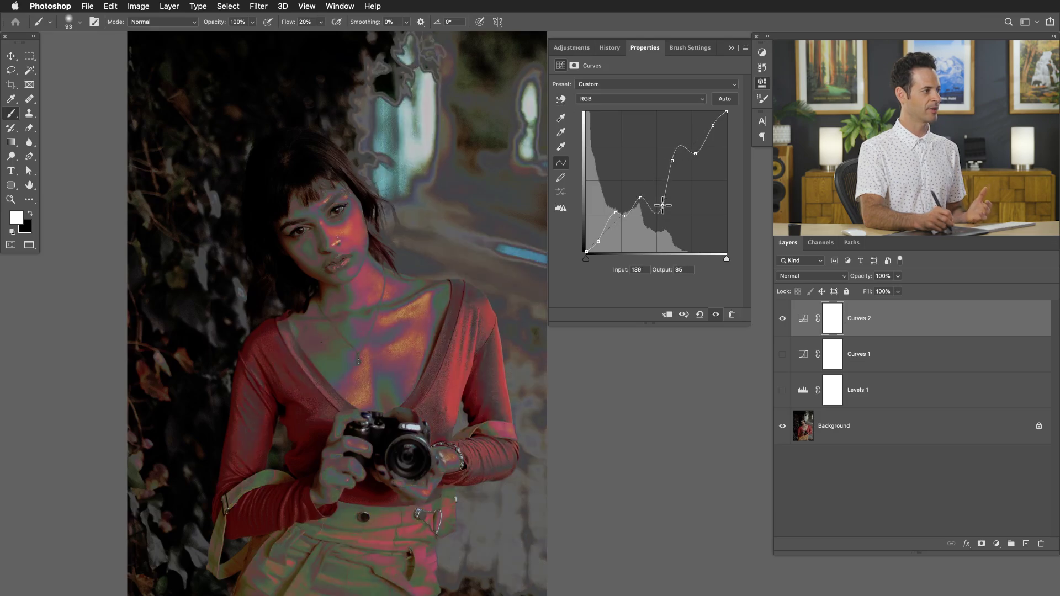
pyautogui.click(698, 314)
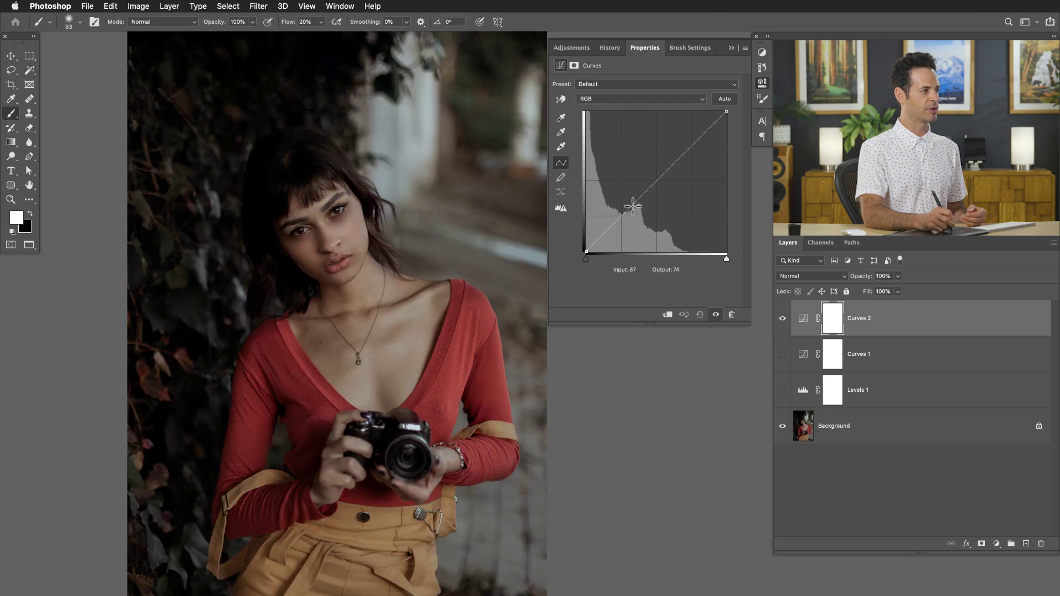
# Step: Try raising the darker tones and lowering the highlights to input 192, output 172 on the Curves 2 RGB curve, and reset it
pyautogui.moveTo(631, 205); pyautogui.dragTo(633, 193)
pyautogui.click(688, 149)
pyautogui.moveTo(687, 150); pyautogui.dragTo(692, 158)
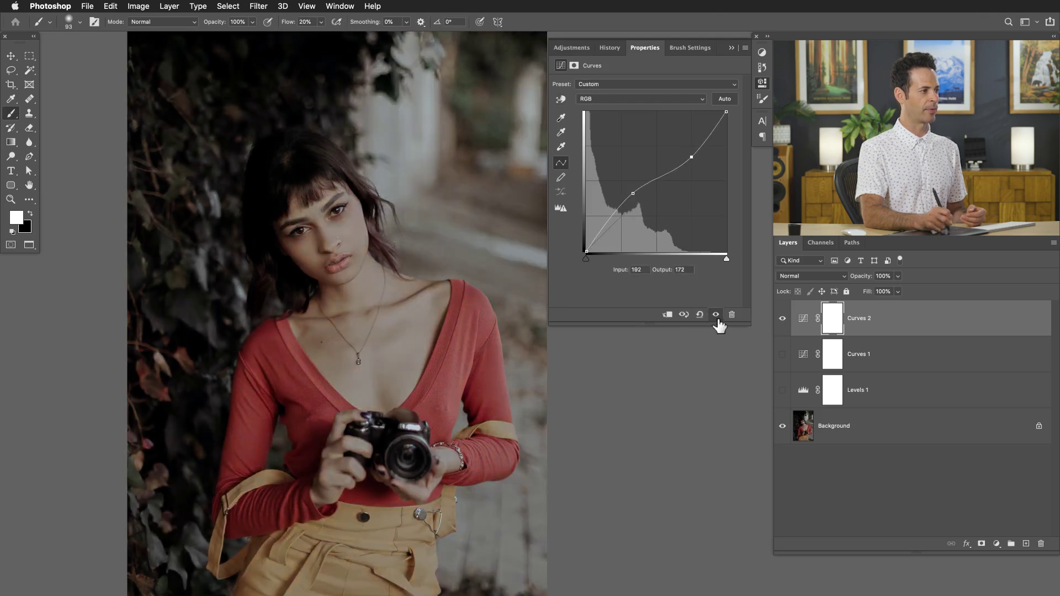
pyautogui.click(700, 314)
# Step: Try freehand drawing on the Curves 2 RGB graph with the pencil, adding short disconnected strokes across the tonal range
pyautogui.click(561, 178)
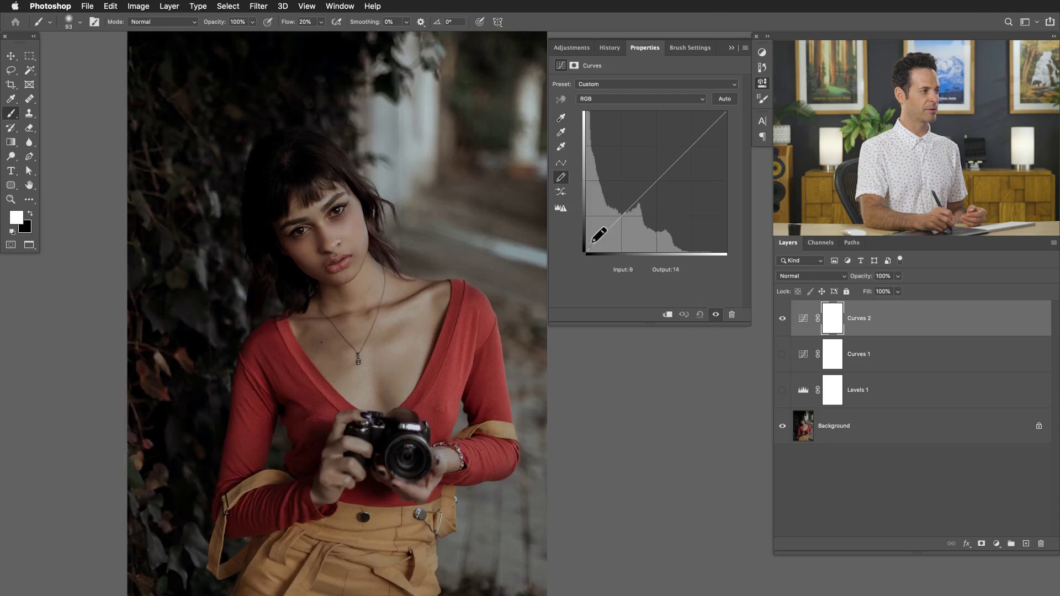
pyautogui.moveTo(614, 226); pyautogui.dragTo(733, 109)
pyautogui.moveTo(691, 147); pyautogui.dragTo(711, 153)
pyautogui.moveTo(665, 233); pyautogui.dragTo(684, 227)
pyautogui.moveTo(614, 155); pyautogui.dragTo(634, 150)
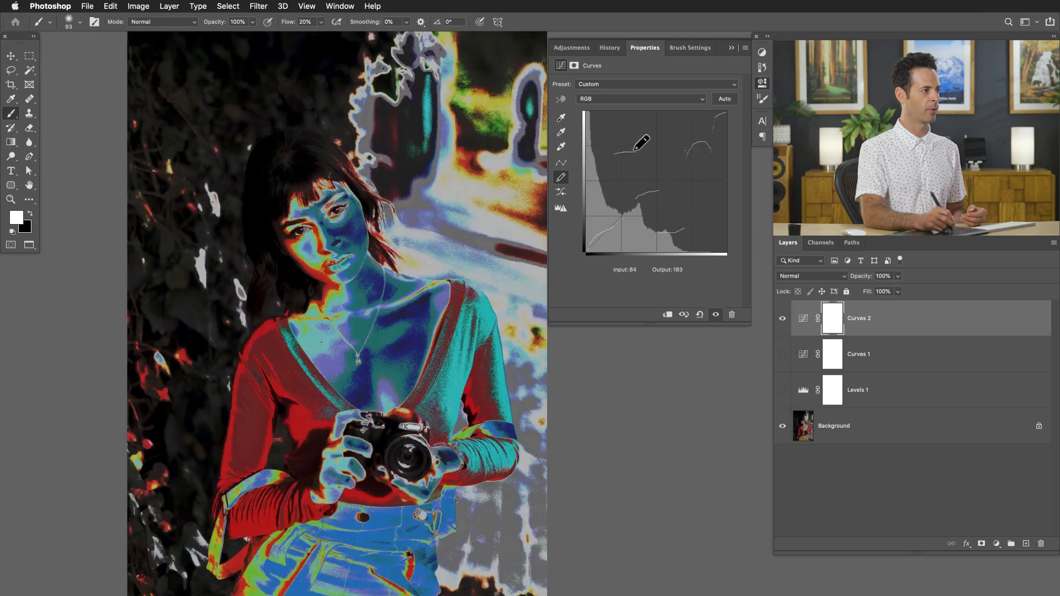
pyautogui.moveTo(693, 232); pyautogui.dragTo(700, 230)
pyautogui.moveTo(670, 193); pyautogui.dragTo(675, 190)
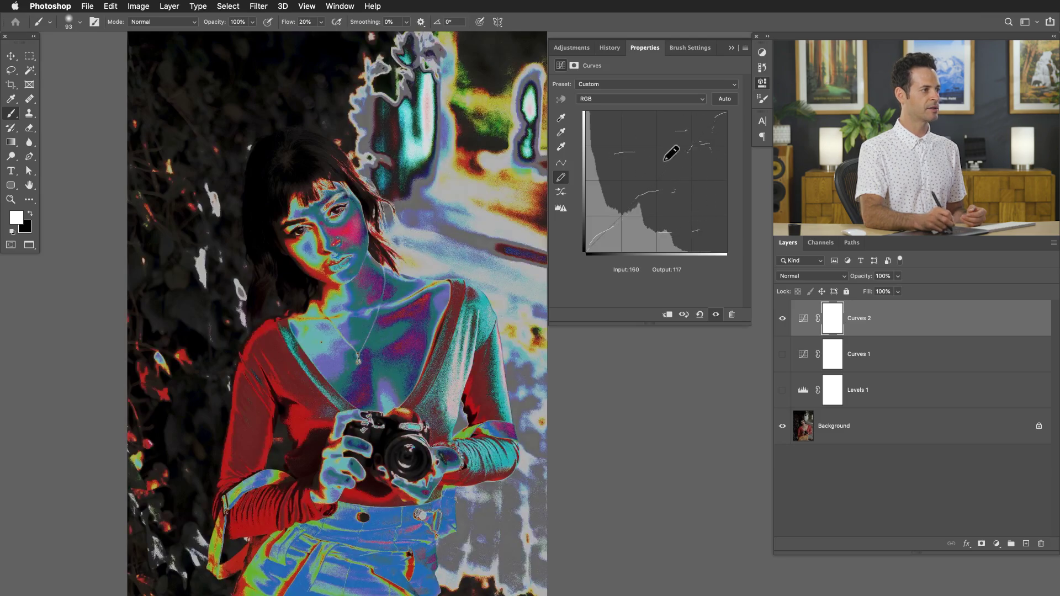
pyautogui.moveTo(654, 155); pyautogui.dragTo(665, 154)
pyautogui.click(606, 180)
pyautogui.moveTo(607, 135); pyautogui.dragTo(624, 131)
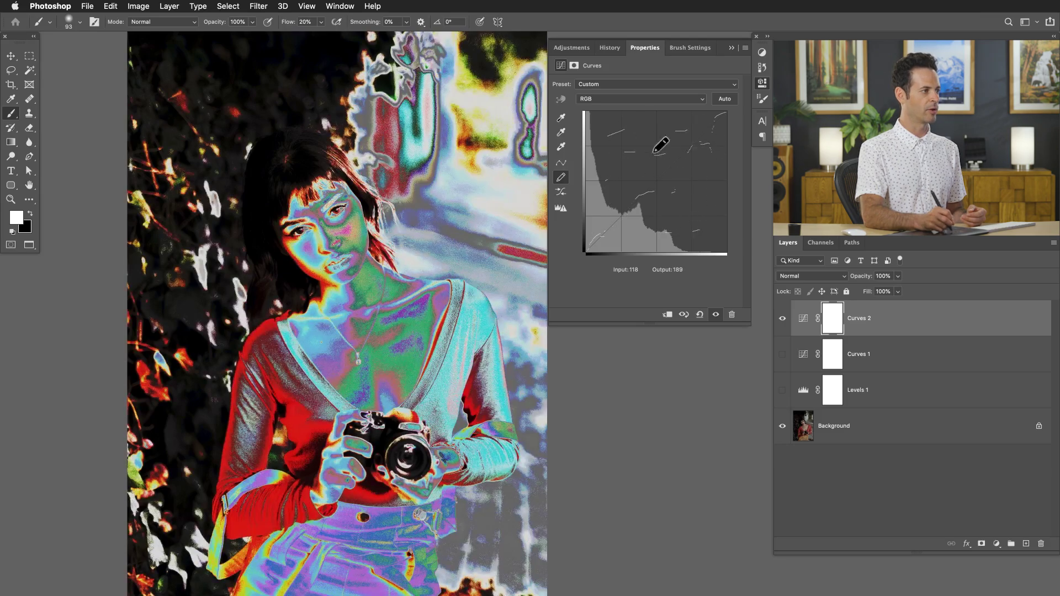
# Step: Draw continuous freehand curves across the full Curves 2 graph: lifted shadows, an S-shaped contrast curve, and lifted shadows with lowered highlights
pyautogui.moveTo(595, 243)
pyautogui.mouseDown()
pyautogui.moveTo(612, 204)
pyautogui.moveTo(708, 133)
pyautogui.moveTo(741, 80)
pyautogui.mouseUp()
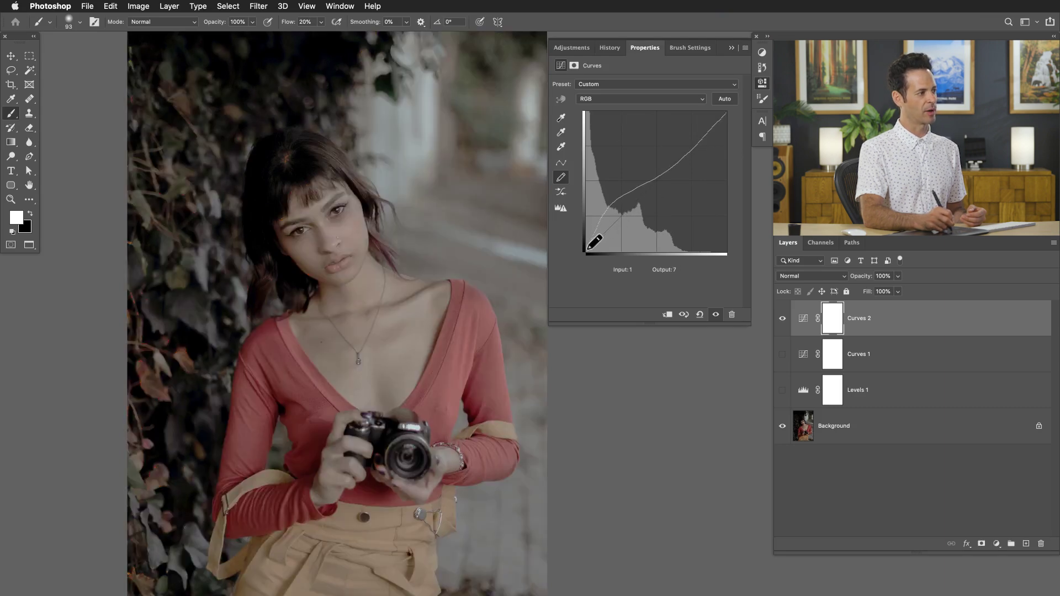
pyautogui.moveTo(633, 211)
pyautogui.mouseDown()
pyautogui.moveTo(678, 144)
pyautogui.moveTo(738, 103)
pyautogui.mouseUp()
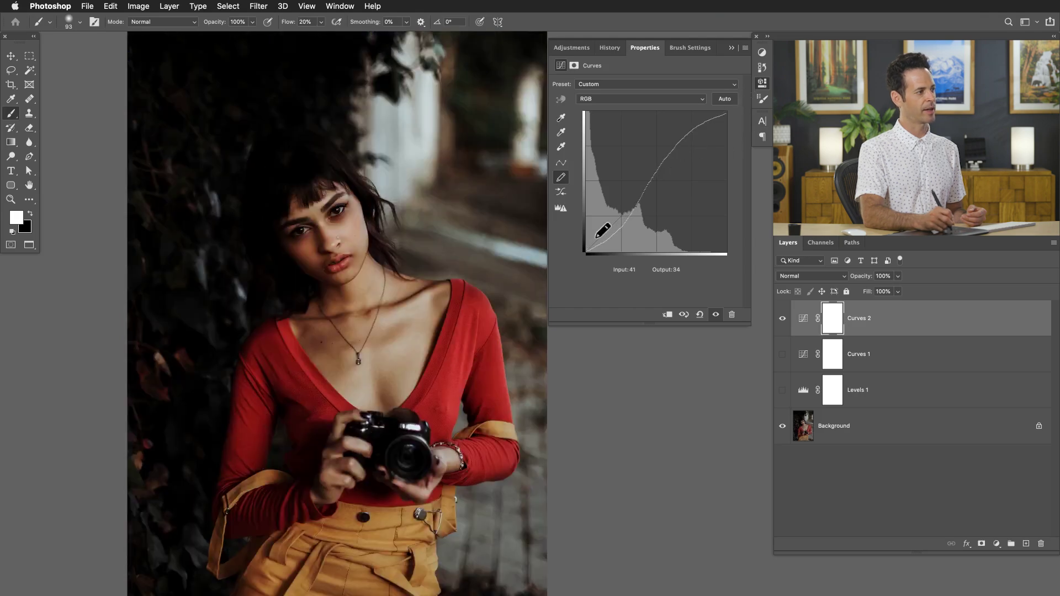
pyautogui.moveTo(624, 198)
pyautogui.mouseDown()
pyautogui.moveTo(704, 156)
pyautogui.moveTo(732, 104)
pyautogui.mouseUp()
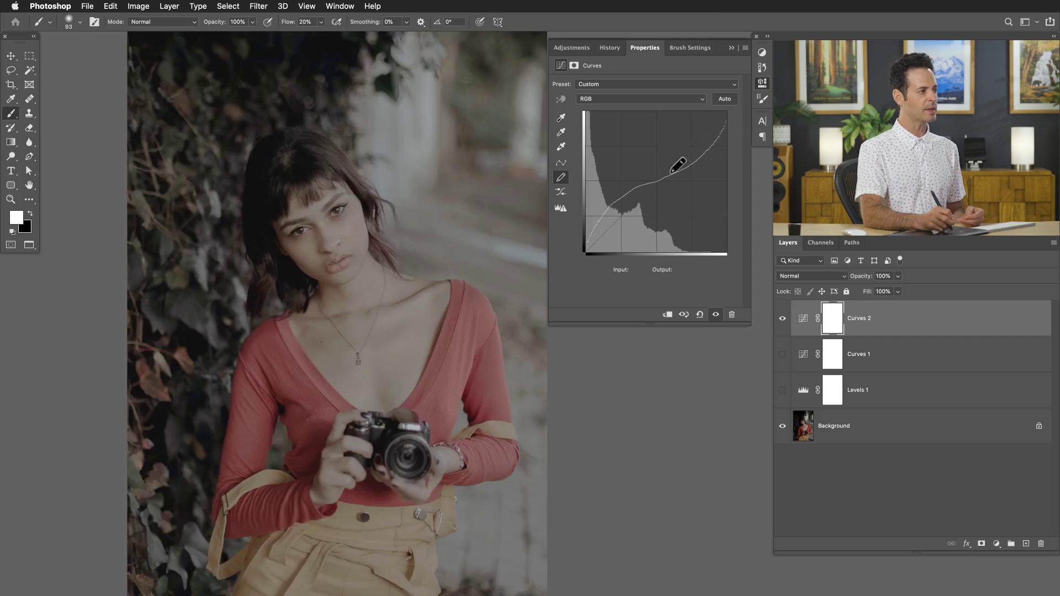
# Step: Smooth the hand-drawn Curves 2 curve repeatedly until it is nearly a straight diagonal
pyautogui.click(561, 193)
pyautogui.click(561, 194)
pyautogui.click(562, 193)
pyautogui.click(561, 193)
pyautogui.click(562, 193)
pyautogui.click(562, 193)
pyautogui.click(562, 193)
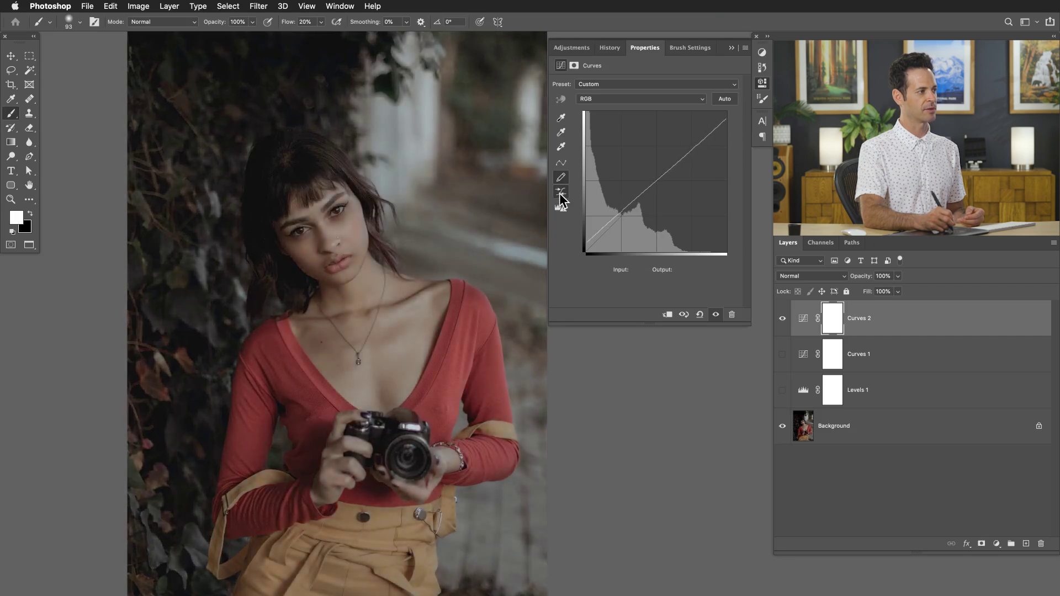
# Step: Draw another freehand line through the Curves 2 graph and smooth it repeatedly into a straight, flatter diagonal
pyautogui.moveTo(599, 236)
pyautogui.mouseDown()
pyautogui.moveTo(601, 205)
pyautogui.moveTo(635, 213)
pyautogui.moveTo(662, 164)
pyautogui.moveTo(701, 158)
pyautogui.moveTo(740, 103)
pyautogui.moveTo(709, 158)
pyautogui.mouseUp()
pyautogui.click(562, 193)
pyautogui.click(562, 194)
pyautogui.click(562, 193)
pyautogui.click(563, 194)
pyautogui.click(562, 194)
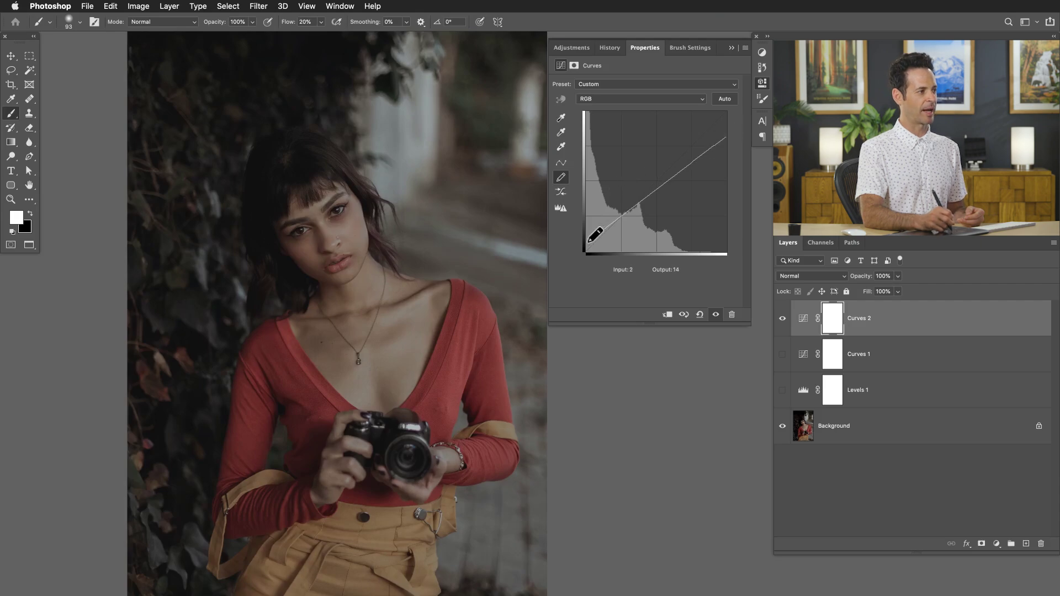
# Step: Convert the drawn curve to editable points, raise its white end to input 255, output 255, and reset Curves 2
pyautogui.click(560, 162)
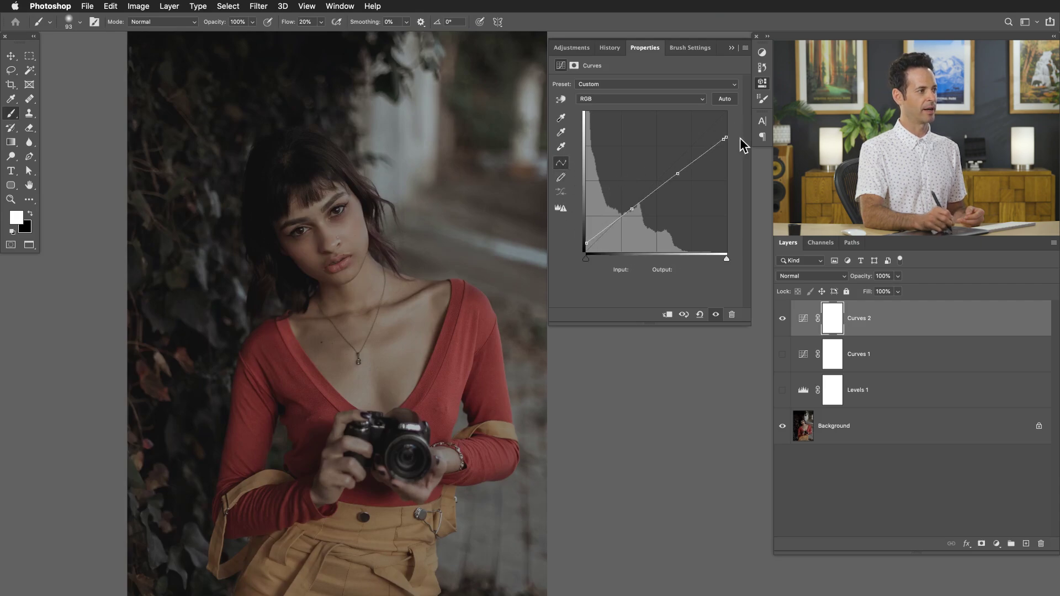
pyautogui.moveTo(728, 137); pyautogui.dragTo(726, 111)
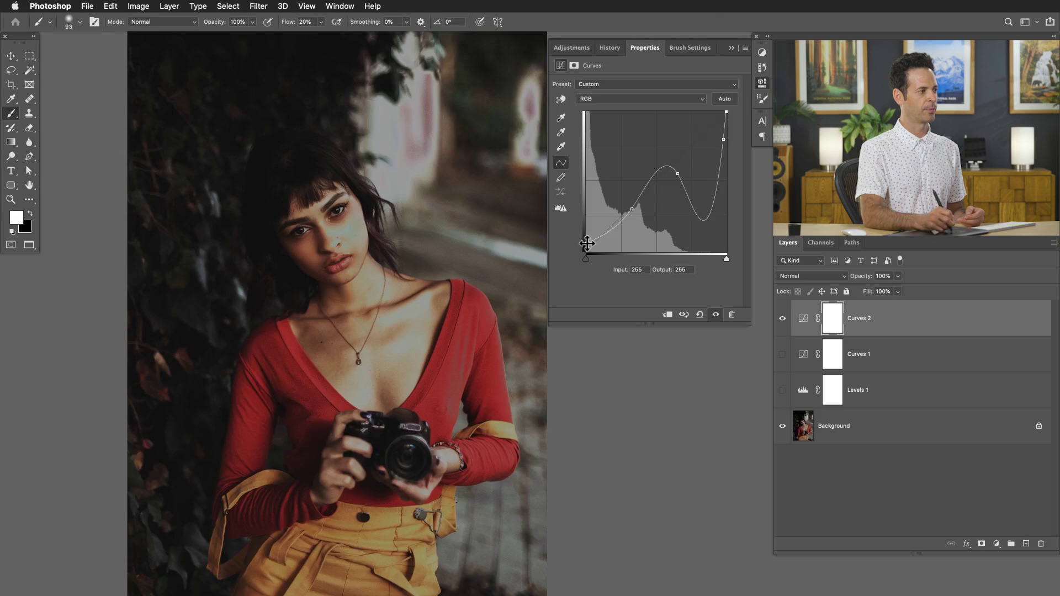
pyautogui.click(699, 314)
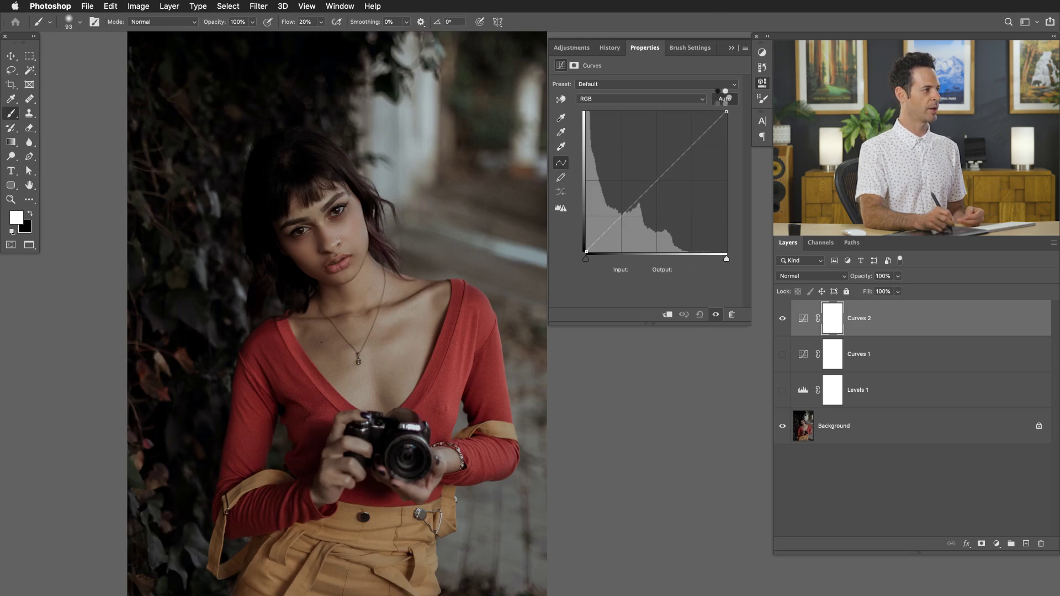
# Step: Apply the automatic tonal correction to Curves 2 and show the whole portrait
pyautogui.click(724, 99)
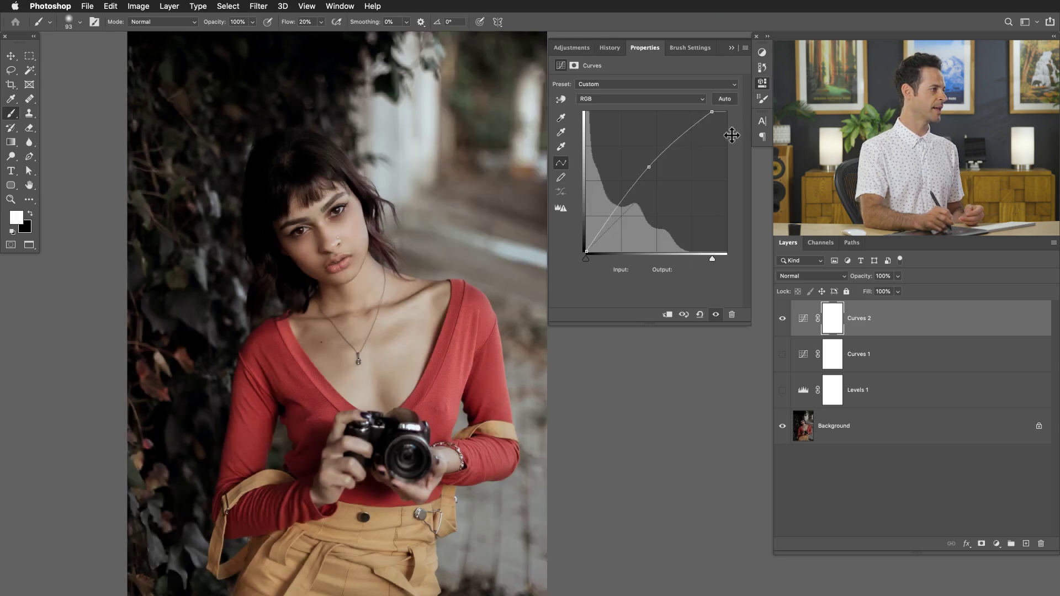
pyautogui.click(451, 317)
pyautogui.keyDown('alt'); pyautogui.click(451, 317); pyautogui.keyUp('alt')
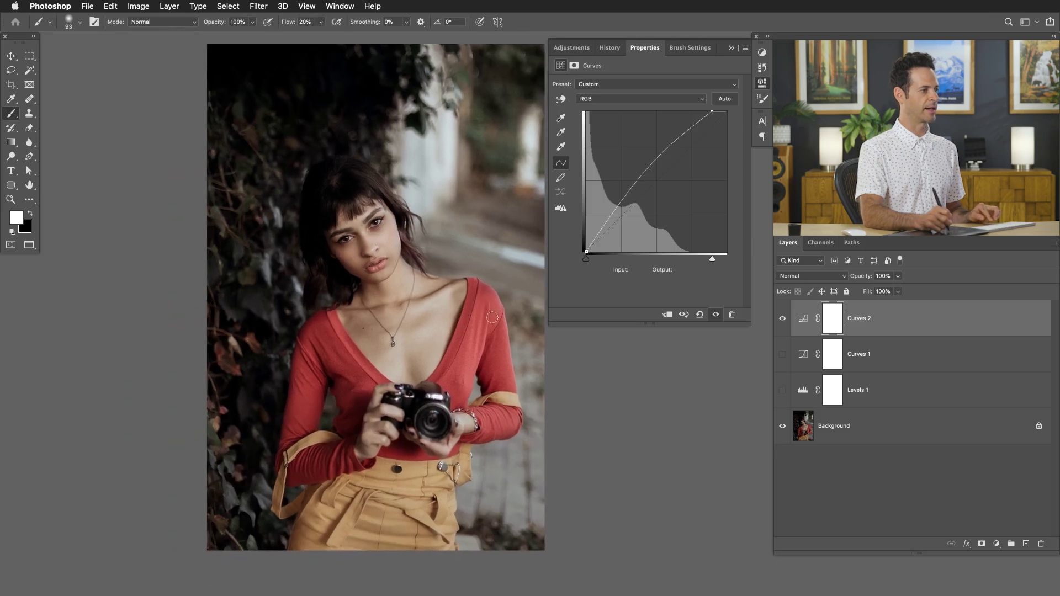
# Step: Show Levels 1 in place of Curves 2 and open the Levels 1 settings for comparison
pyautogui.click(782, 318)
pyautogui.click(782, 390)
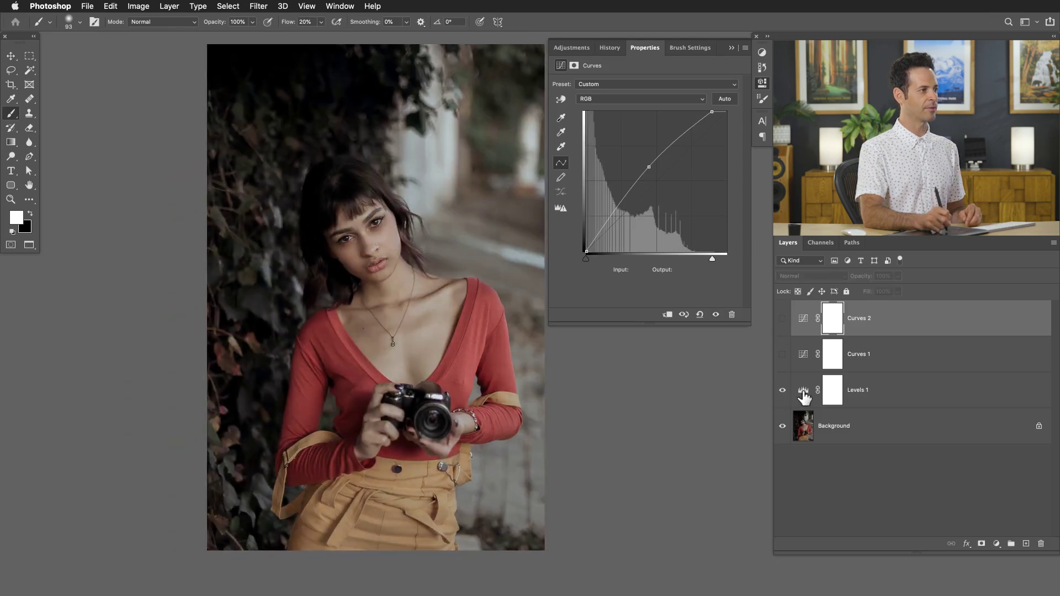
pyautogui.click(803, 390)
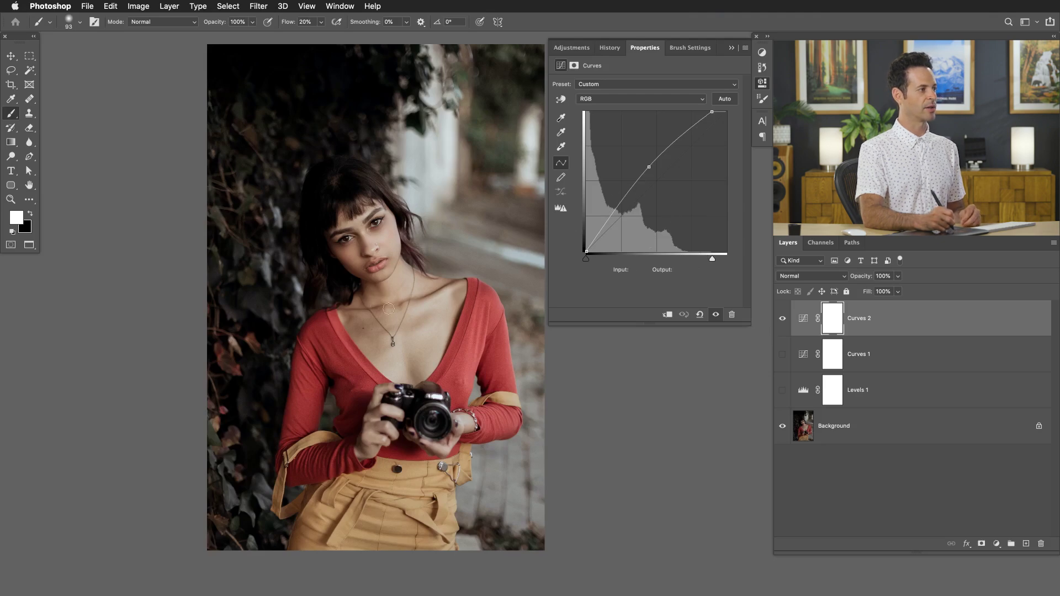
# Step: Lower the chest skin tone in the Curves 2 Green channel with the on-image adjustment to input 143, output 136
pyautogui.click(608, 99)
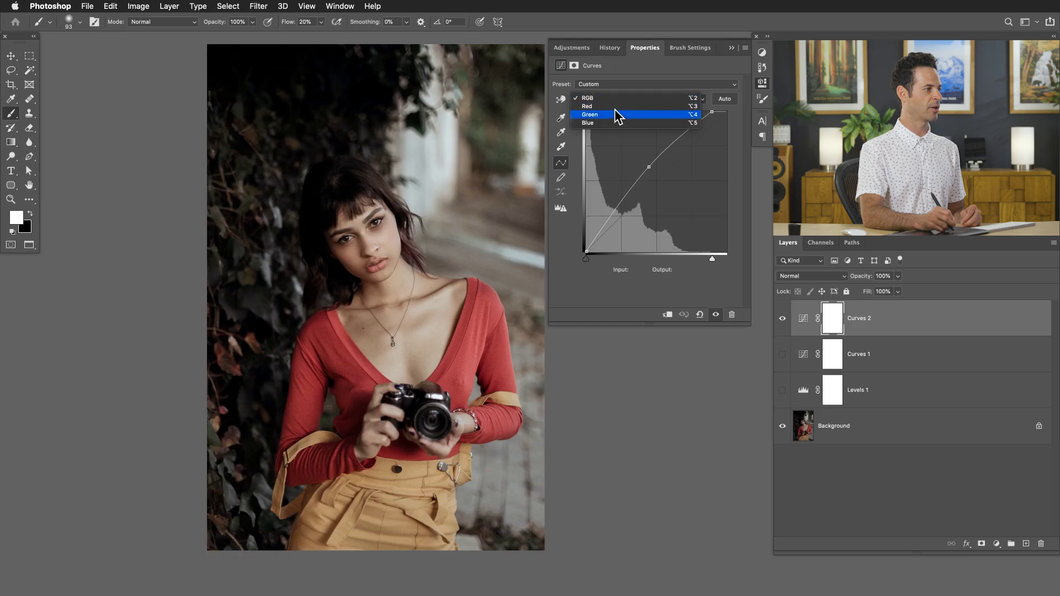
pyautogui.click(616, 115)
pyautogui.click(561, 99)
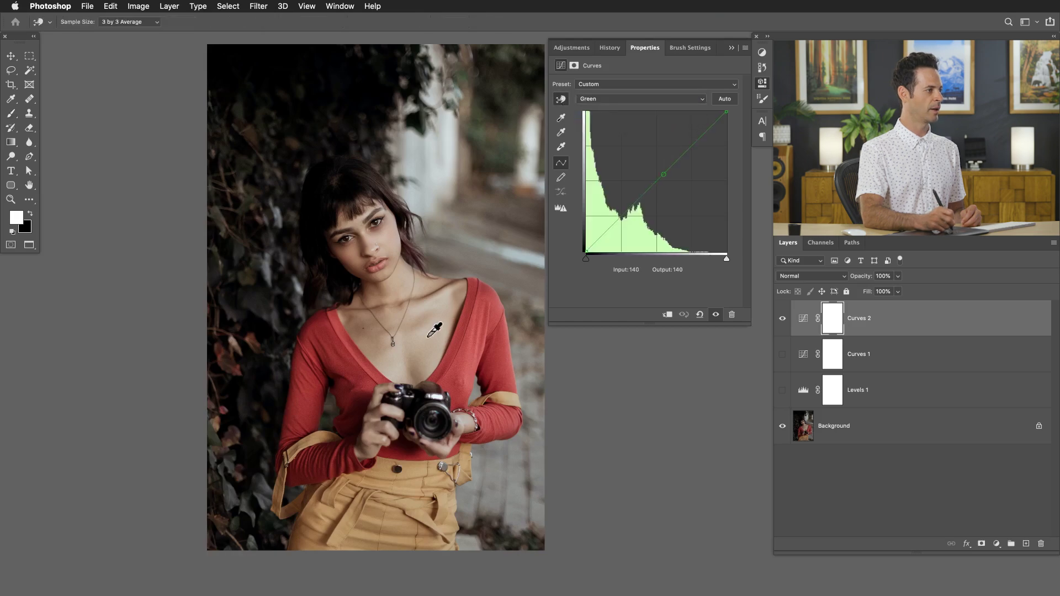
pyautogui.moveTo(435, 333); pyautogui.dragTo(435, 337)
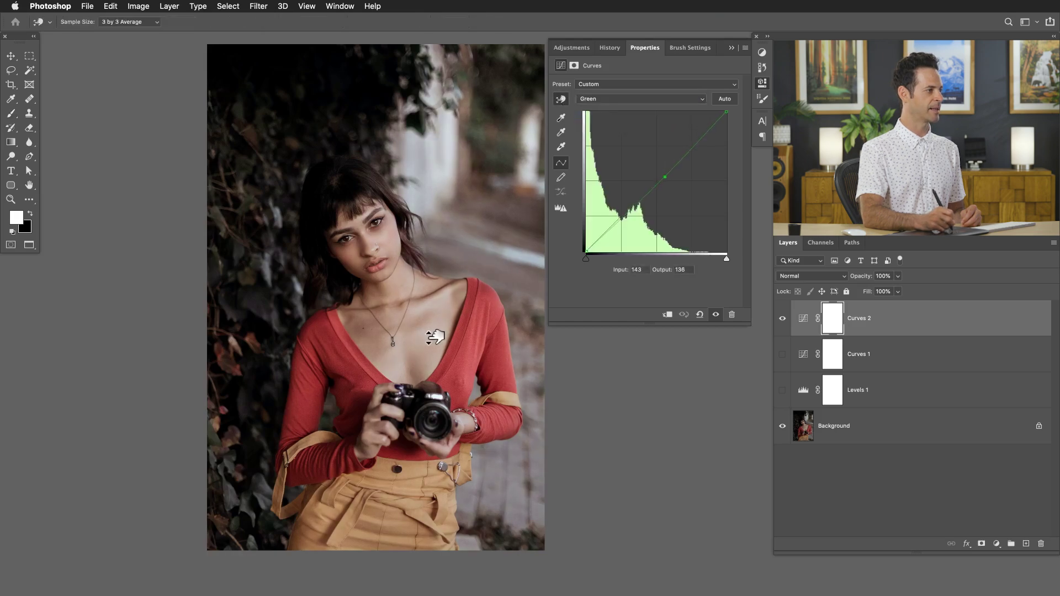
# Step: Lower the chest skin tone in the Curves 2 Red channel to input 141, output 134, and in the Blue channel to input 106, output 100
pyautogui.click(597, 99)
pyautogui.click(596, 90)
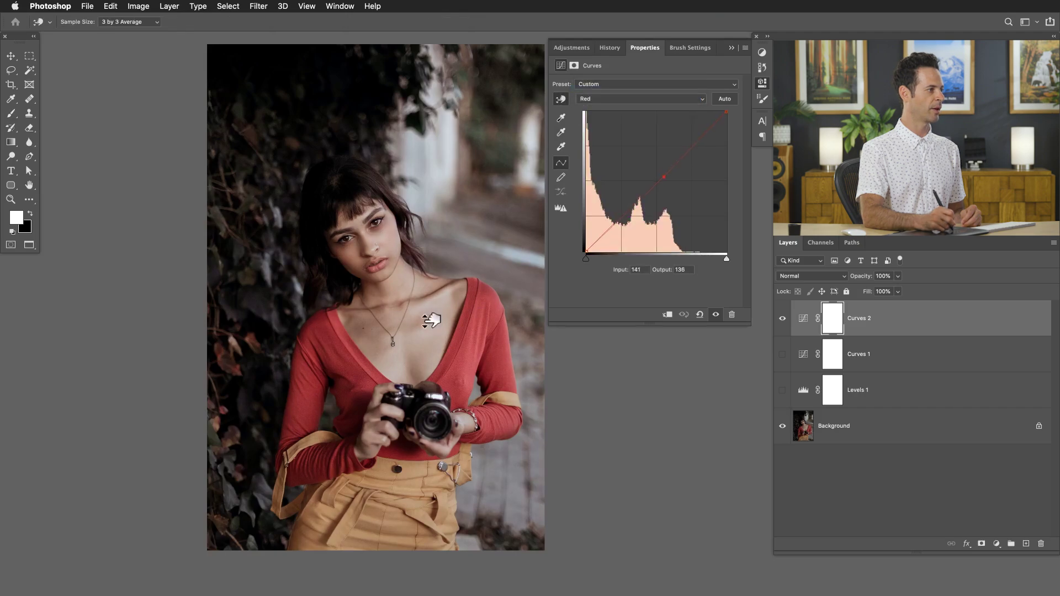
pyautogui.click(597, 100)
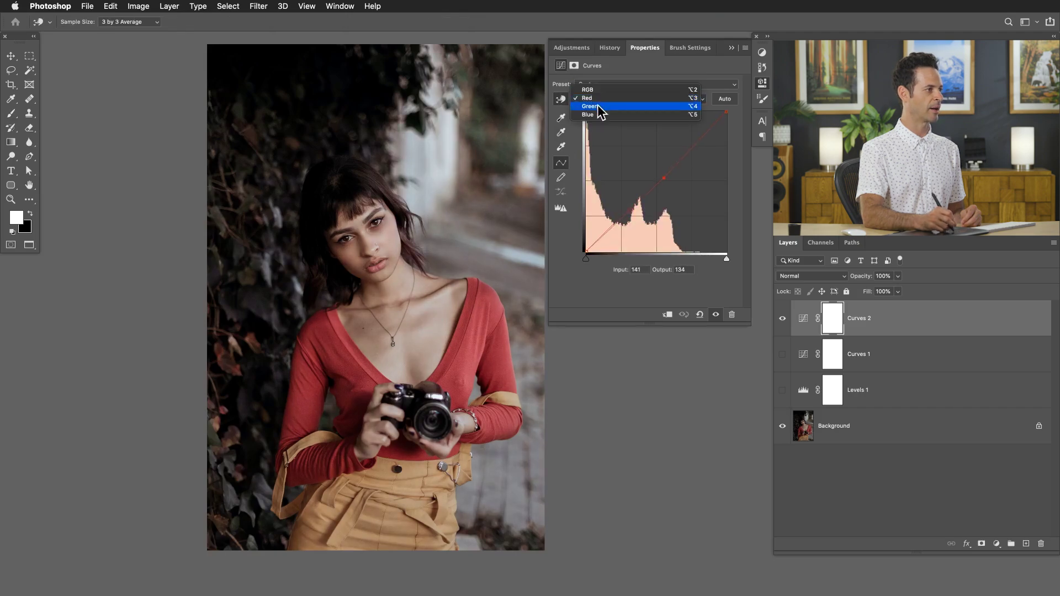
pyautogui.click(597, 114)
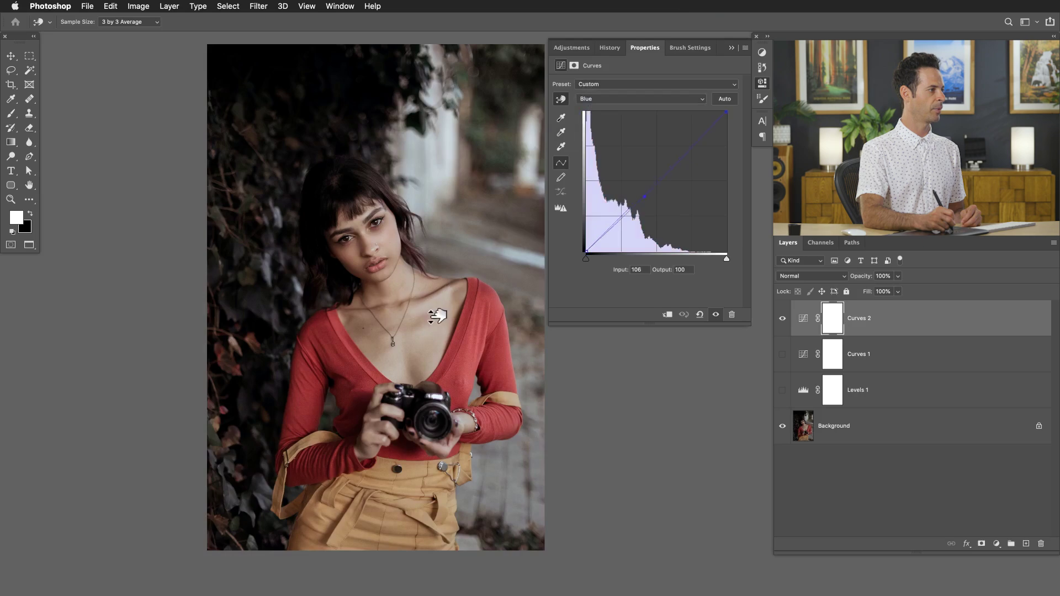